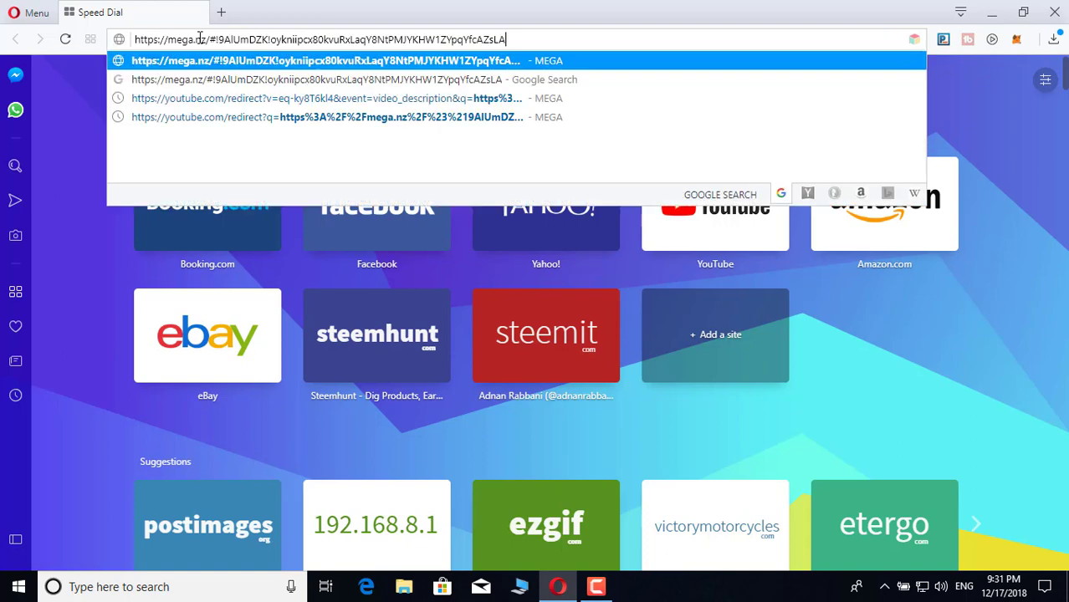
Load the entered mega.nz link and download xexmenu12live.rar through the MEGA desktop app, opening its transfer window
key("Return")
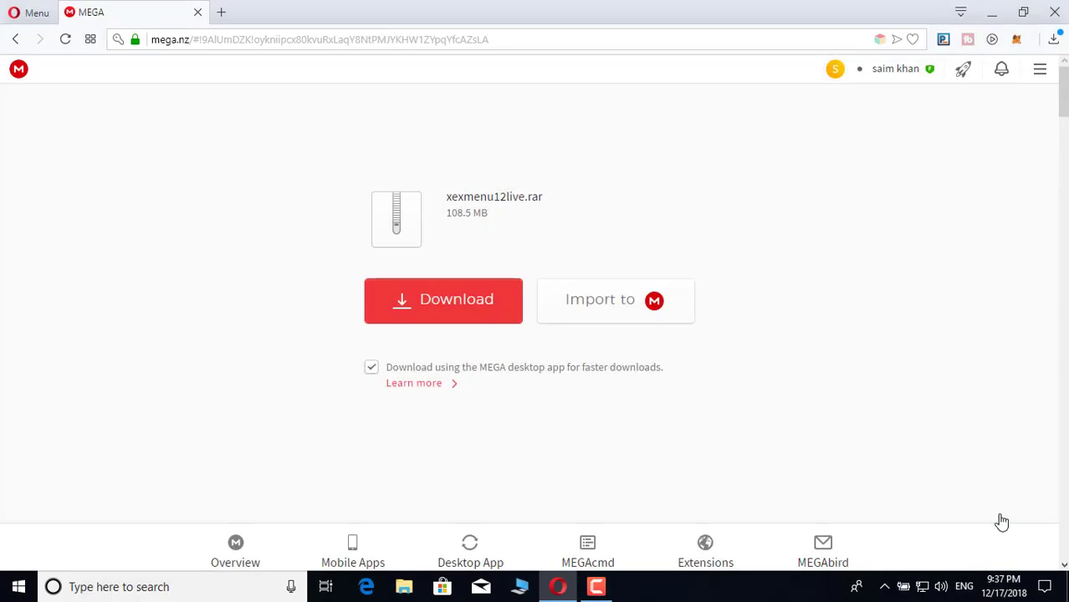
left_click(453, 300)
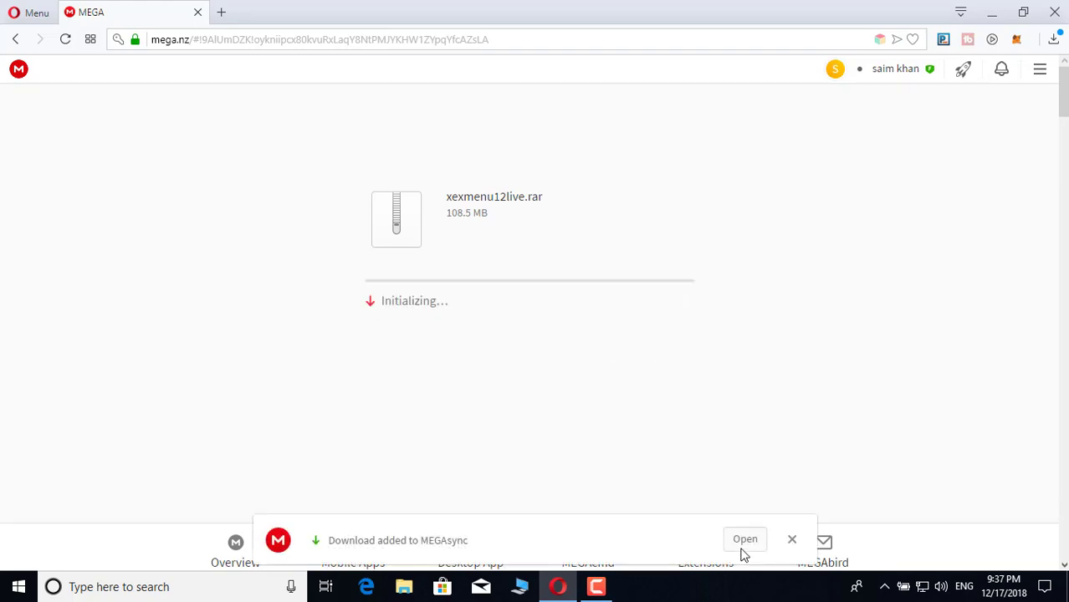
left_click(746, 542)
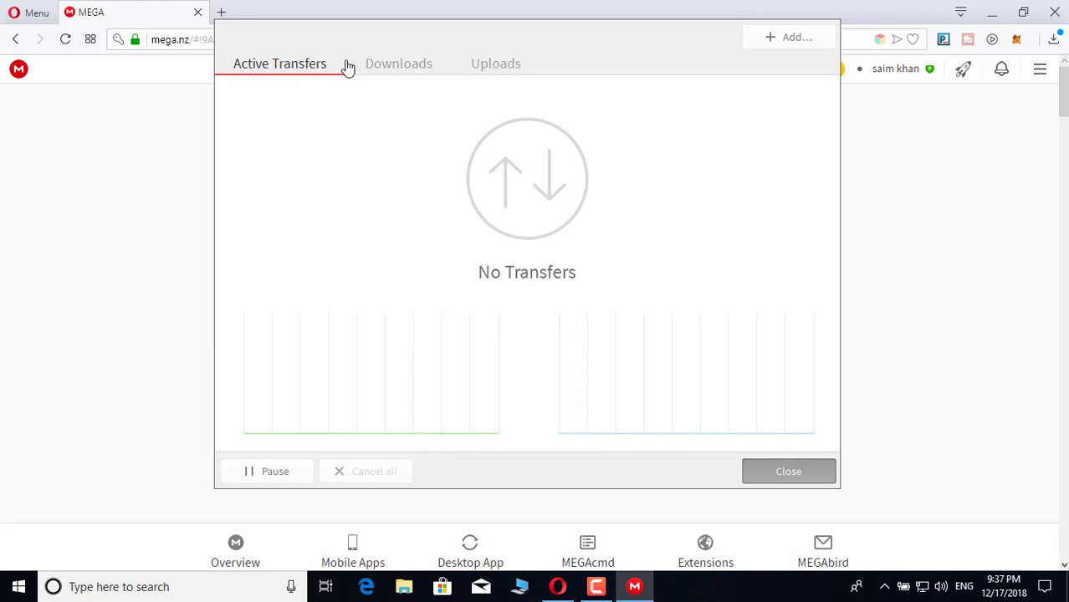
Check the downloads and active transfers in MEGAsync for xexmenu12live.rar
left_click(387, 66)
left_click(317, 61)
scroll(329, 207, "down", 5)
scroll(534, 318, "up", 5)
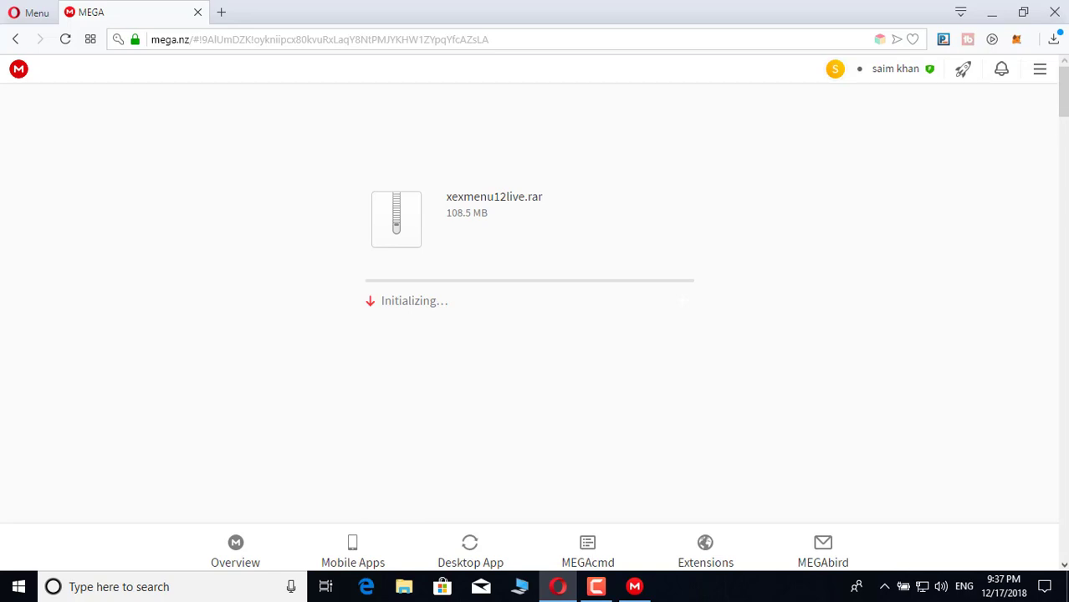
left_click(884, 587)
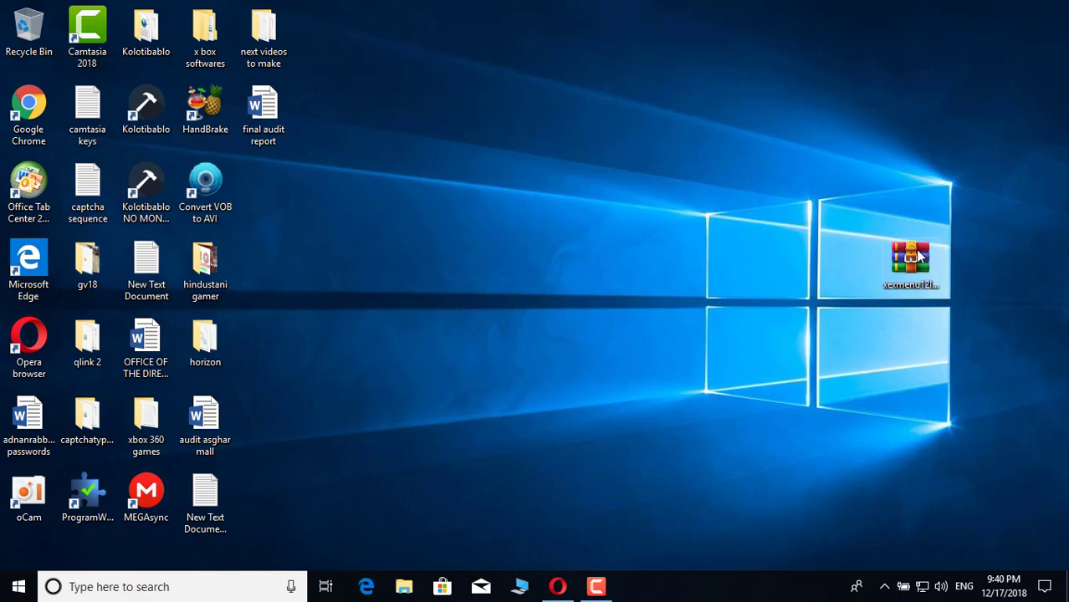
Move the xexmenu12live archive closer to the middle of the desktop and open it
left_click_drag(917, 255, 681, 199)
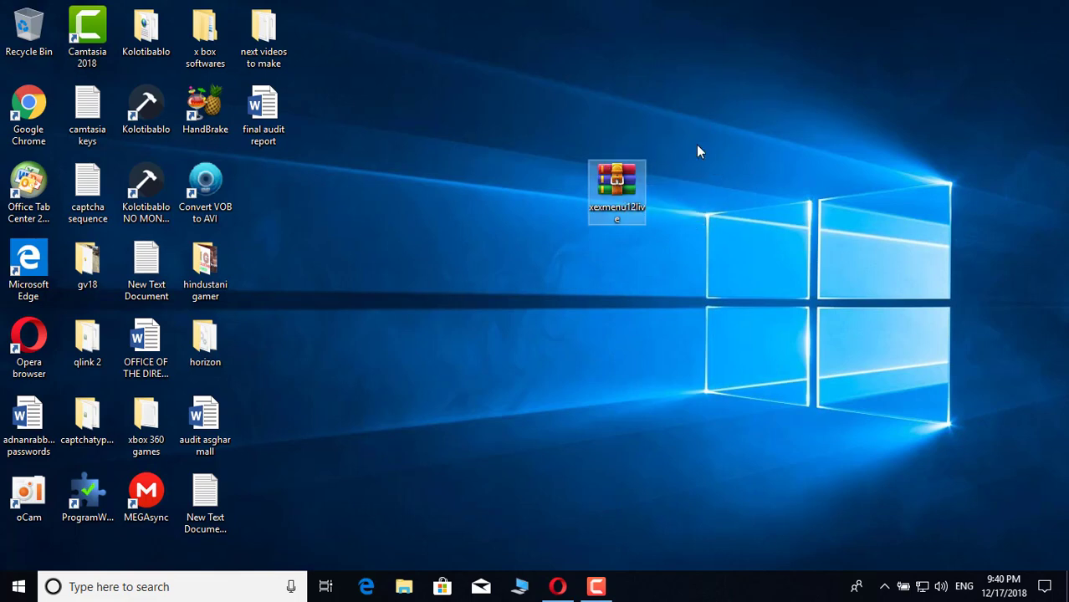
left_click(625, 297)
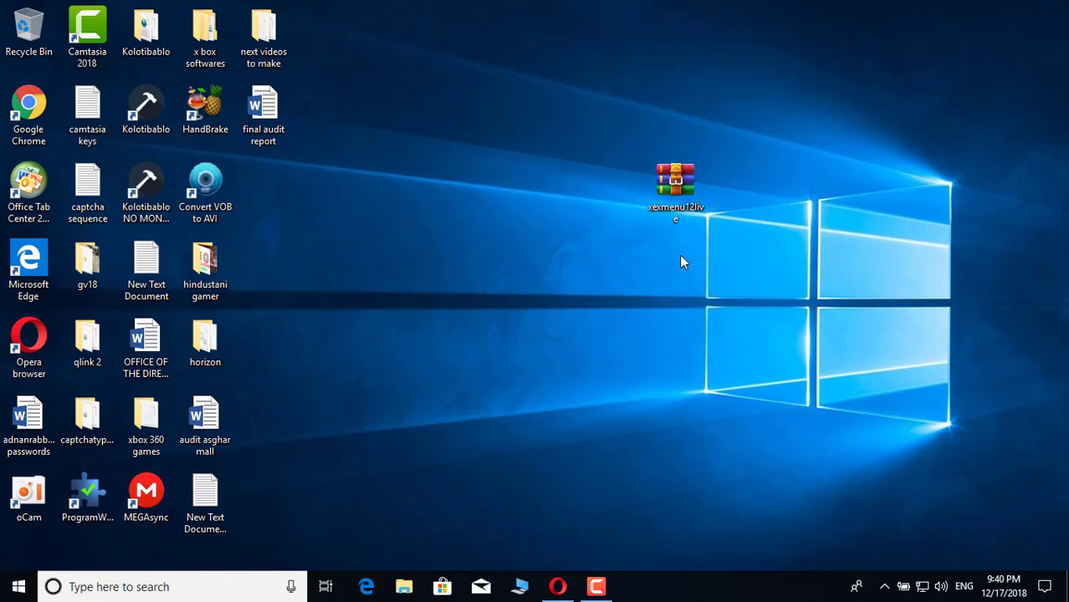
right_click(686, 183)
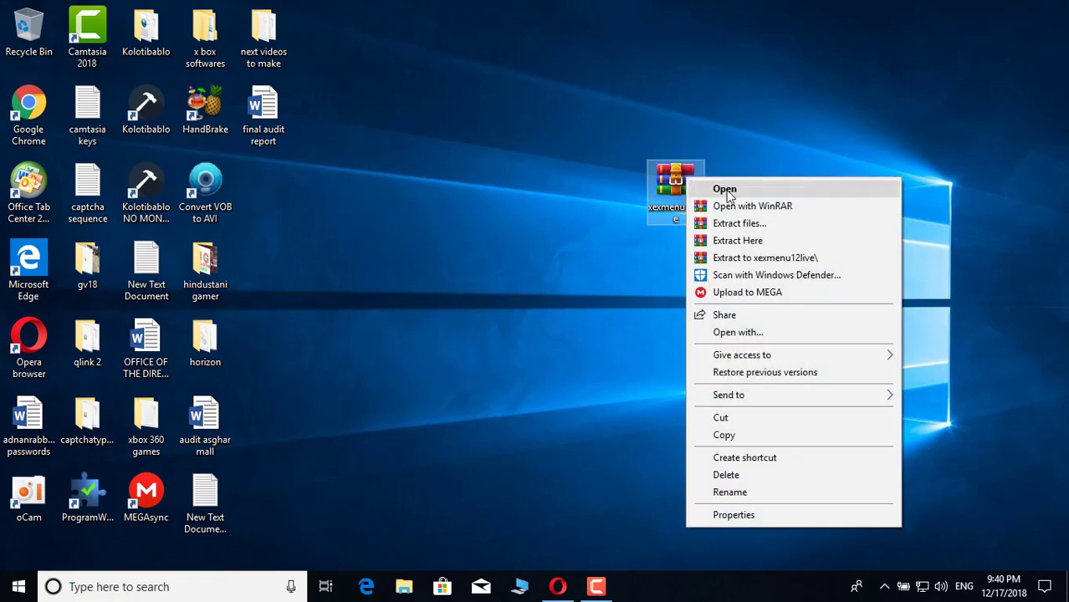
left_click(727, 192)
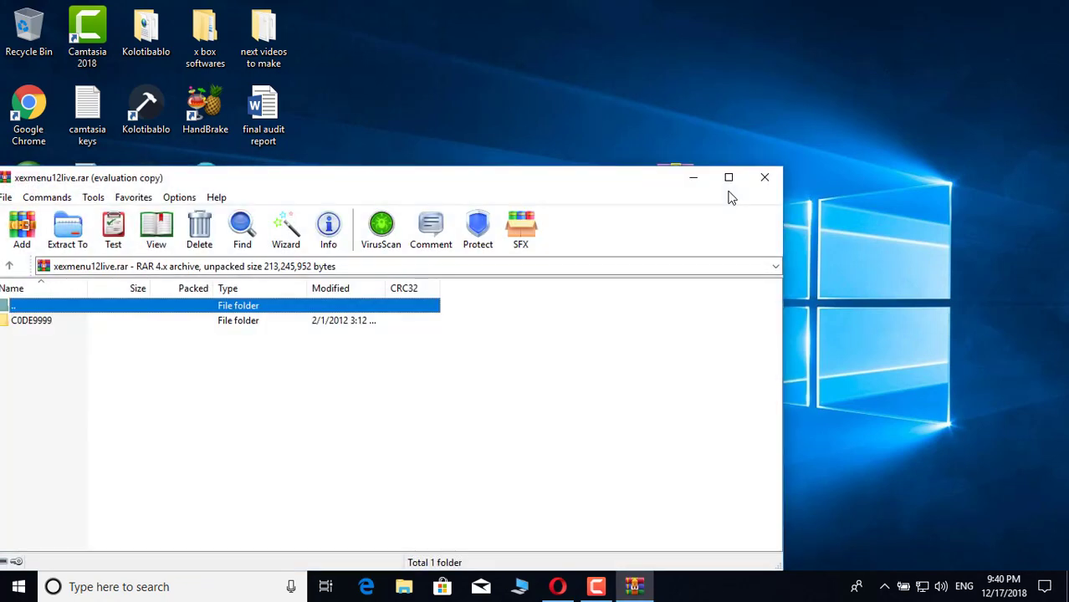
Extract the C0DE9999 folder from the xexmenu12live.rar archive onto the desktop
left_click_drag(409, 187, 966, 103)
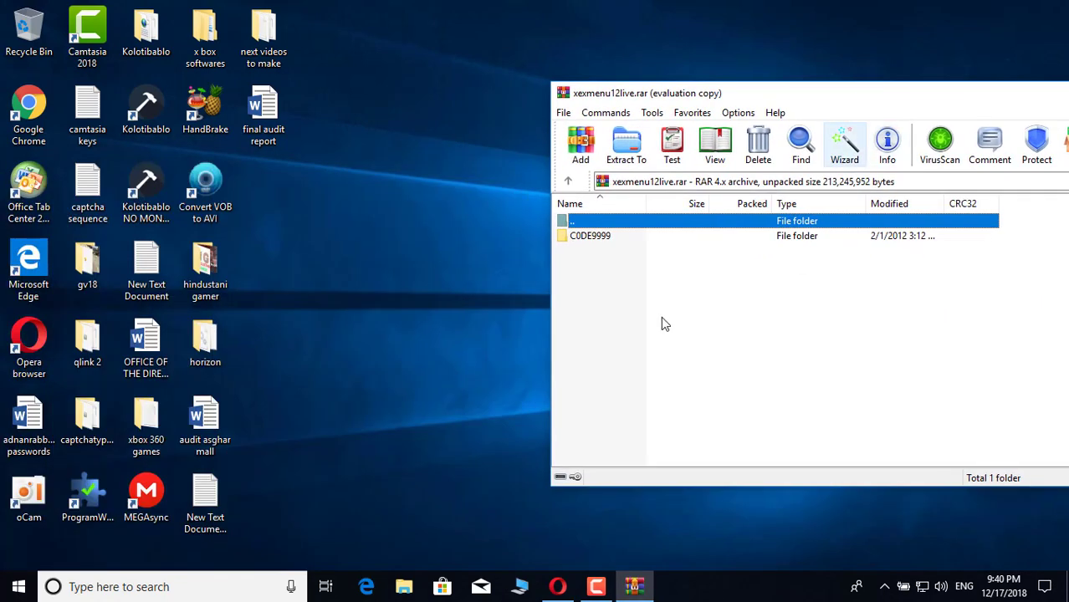
left_click(609, 273)
left_click(602, 239)
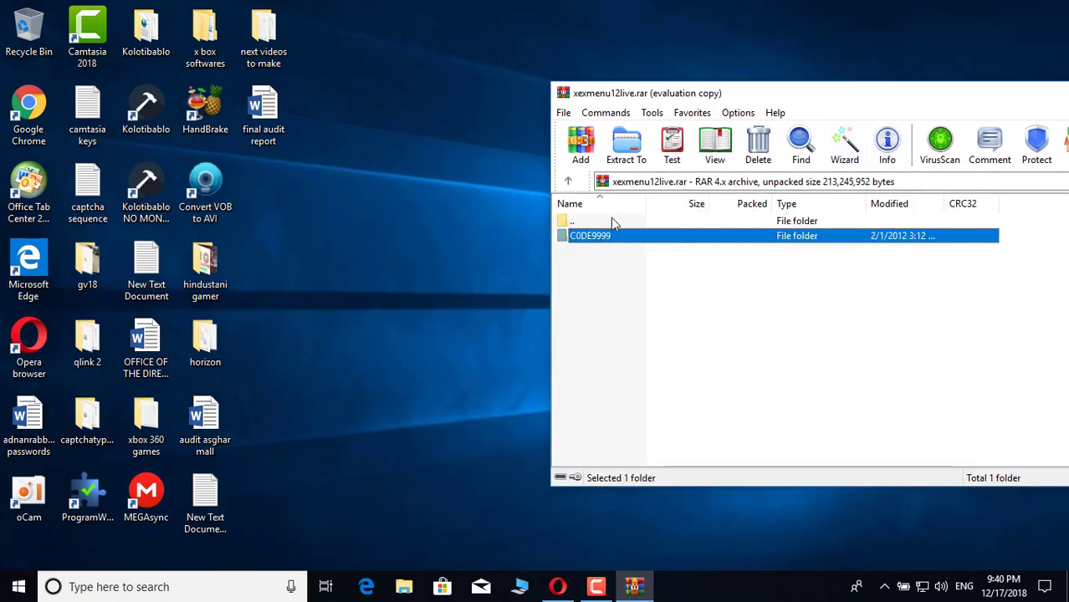
left_click(610, 219)
left_click(606, 240)
left_click_drag(606, 241, 459, 250)
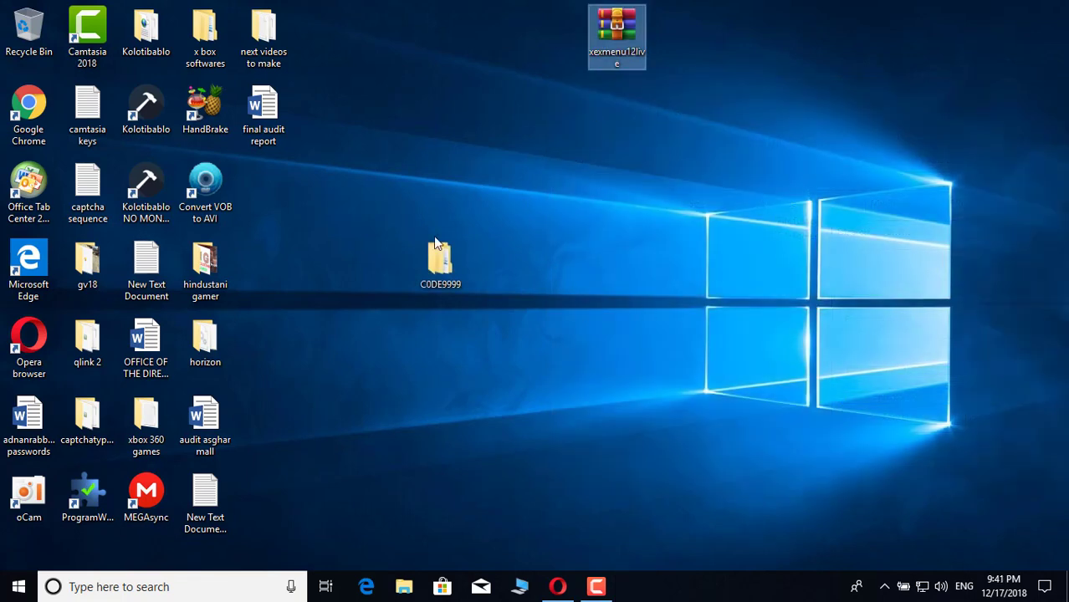
Examine the contents of C0DE9999 and its 00080000 subfolder, and reposition the C0DE9999 folder on the desktop
left_click_drag(437, 272, 595, 263)
double_click(595, 263)
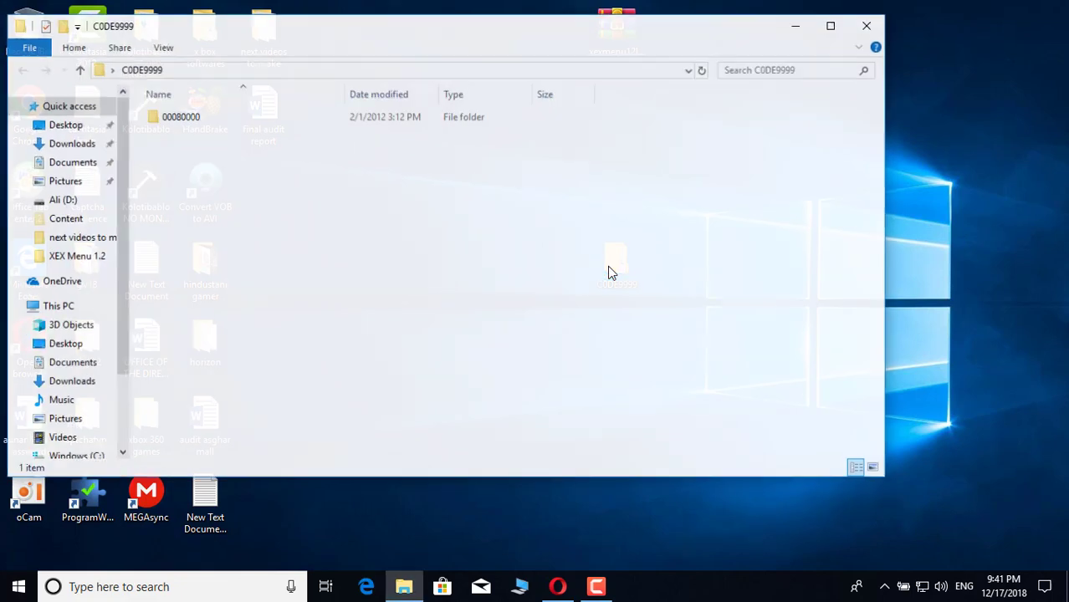
double_click(202, 124)
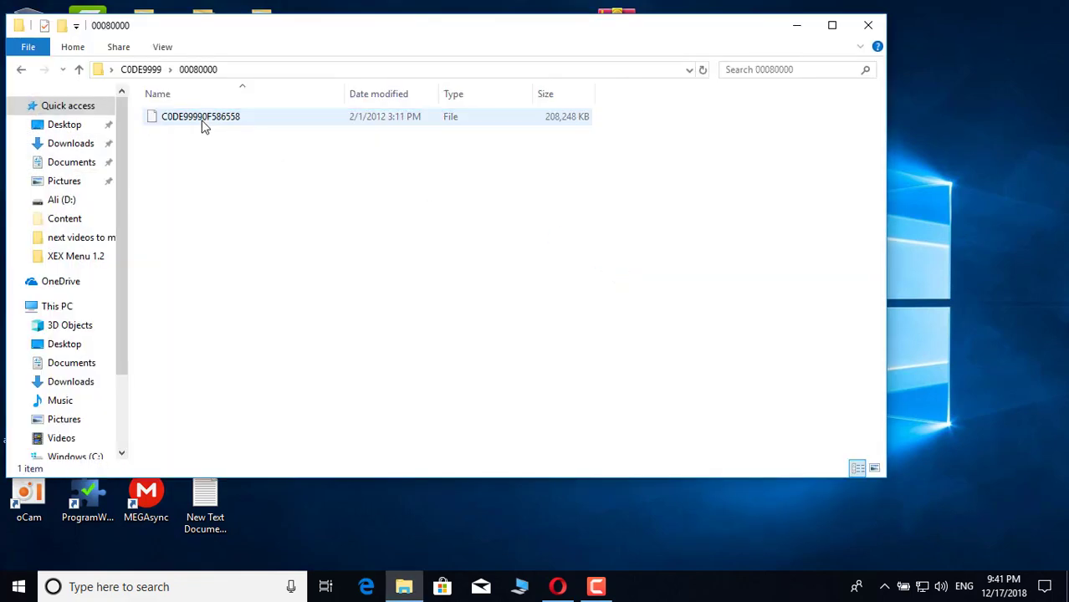
left_click(21, 70)
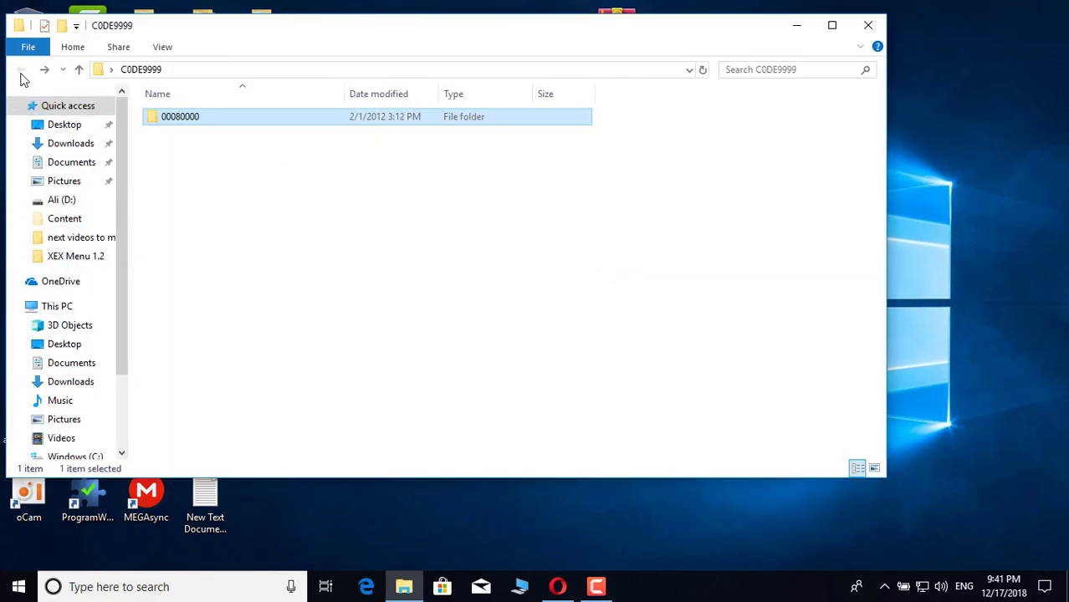
left_click(868, 25)
left_click_drag(639, 251, 697, 172)
Create a new folder on the desktop, keeping its default name
right_click(449, 235)
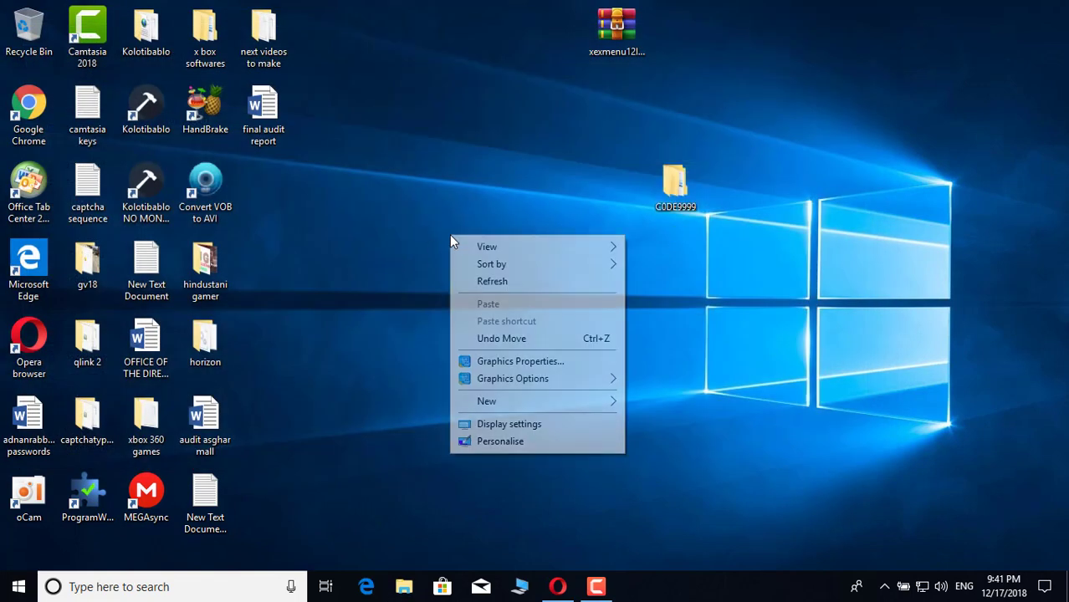
mouse_move(544, 408)
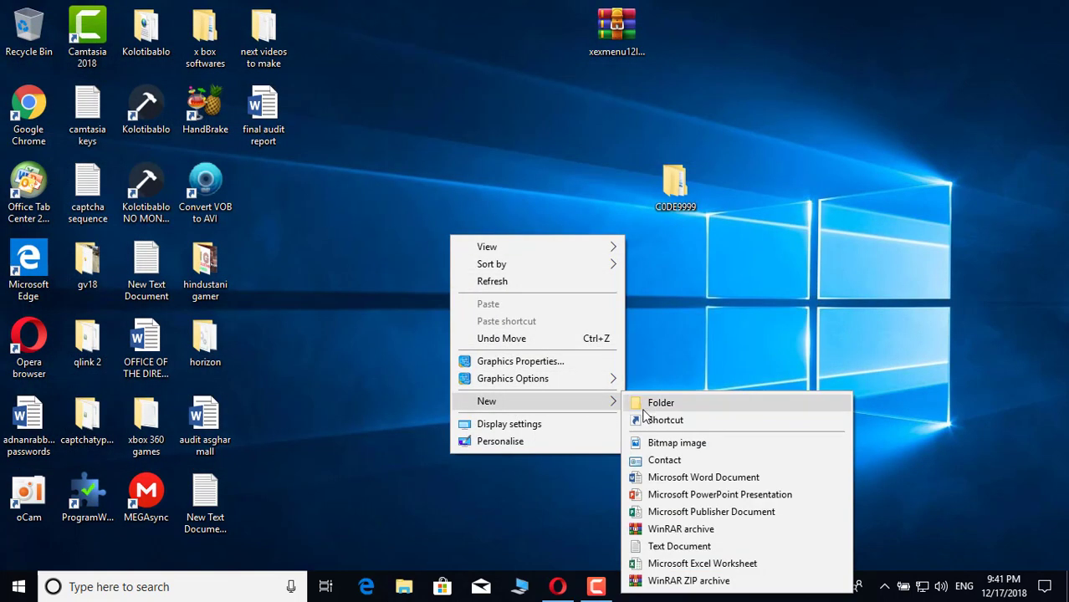
left_click(650, 403)
key("Return")
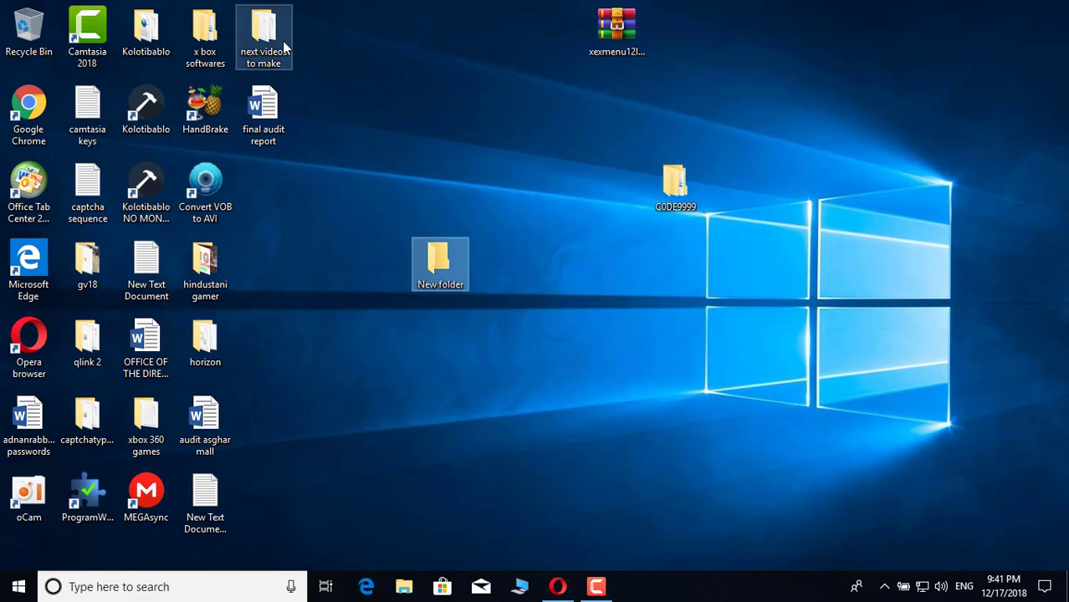
double_click(209, 31)
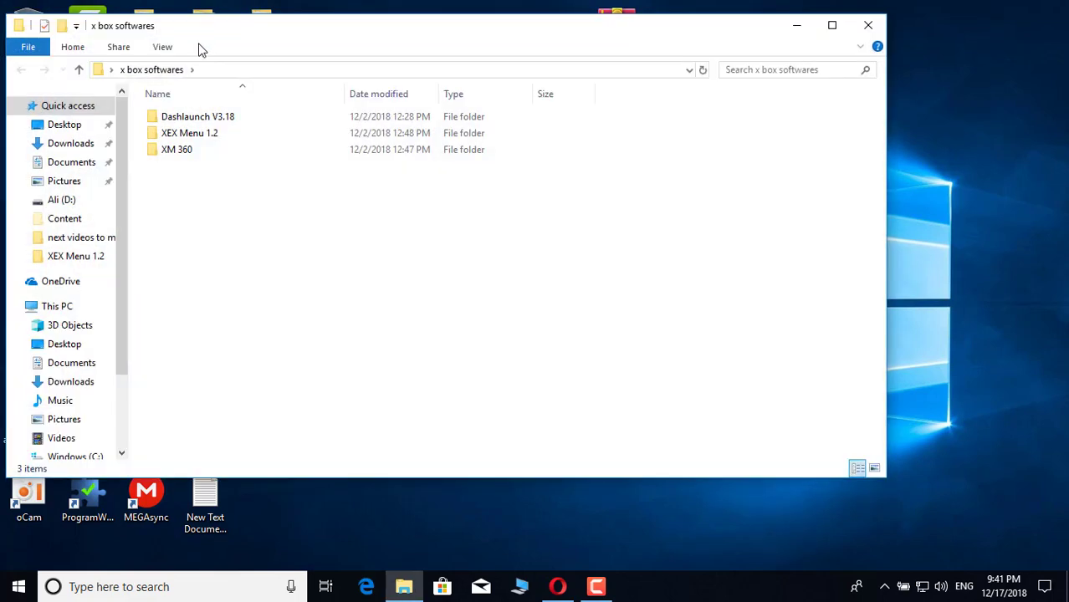
left_click(185, 140)
double_click(186, 133)
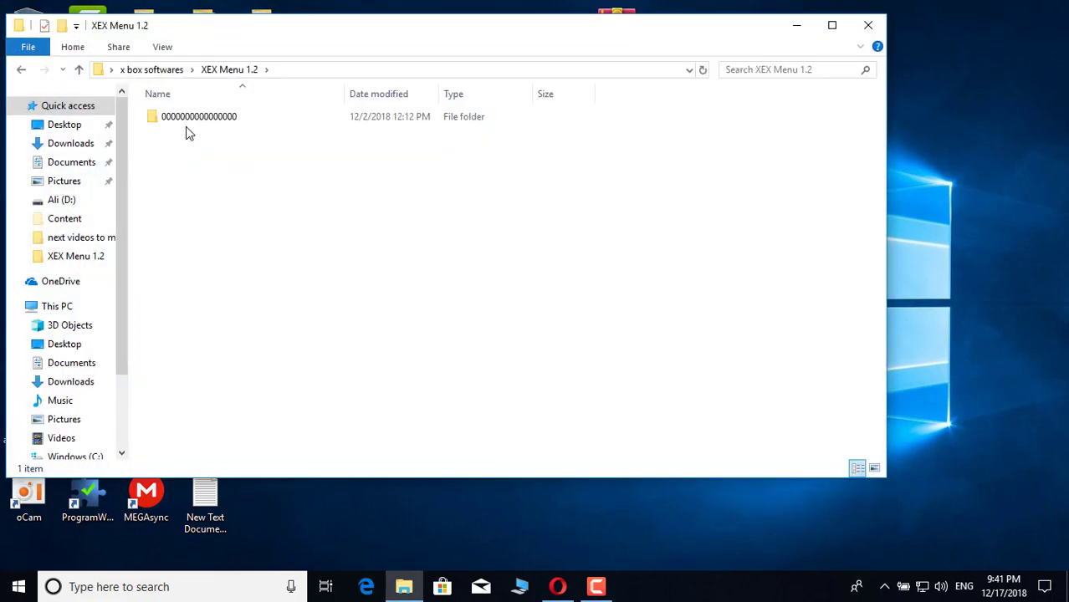
left_click(194, 122)
right_click(193, 123)
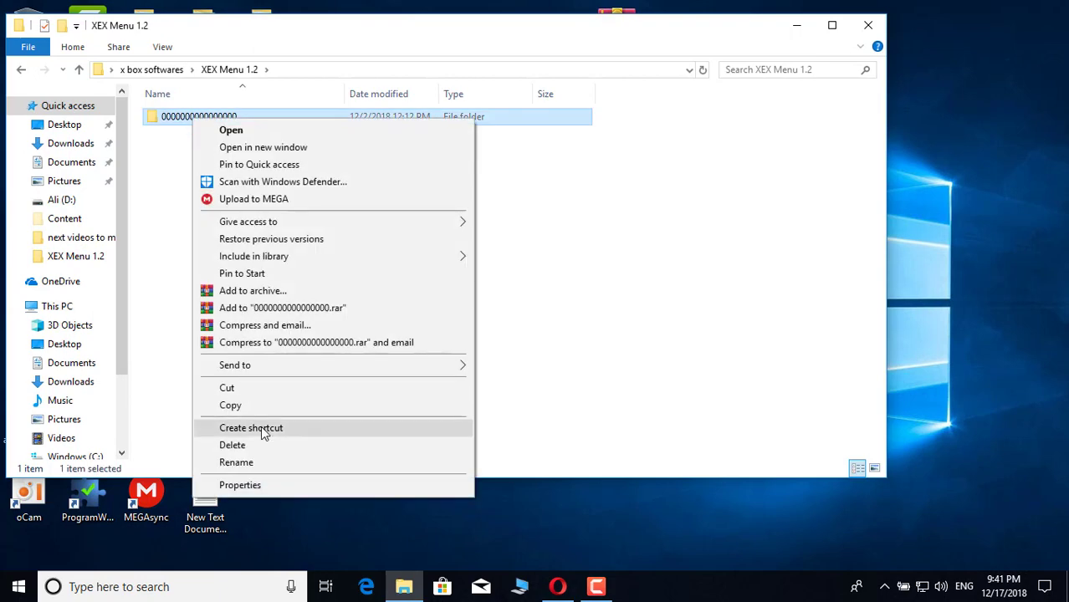
left_click(258, 462)
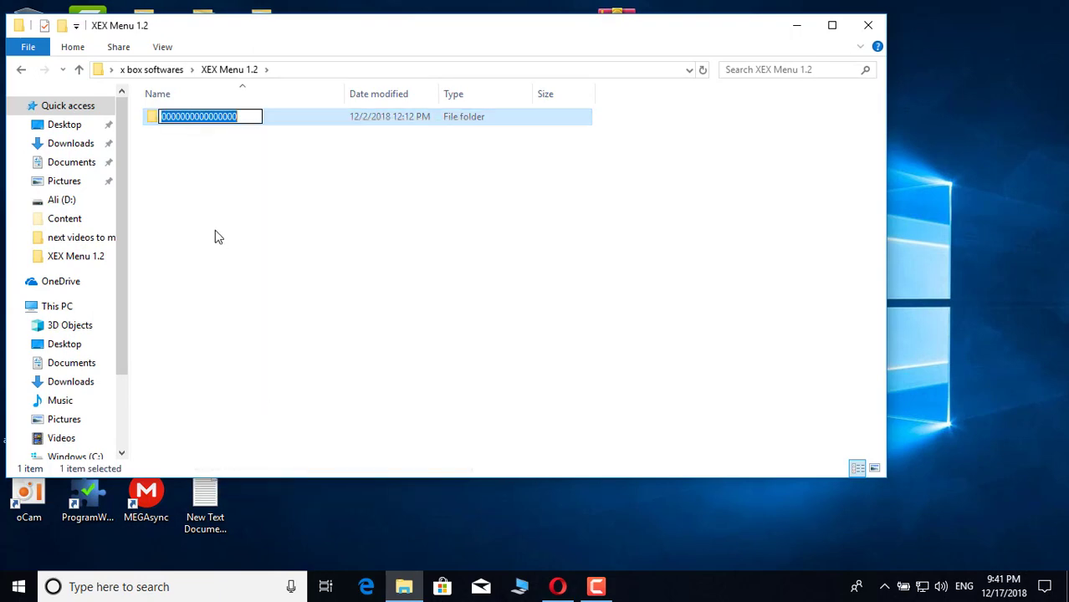
left_click(243, 116)
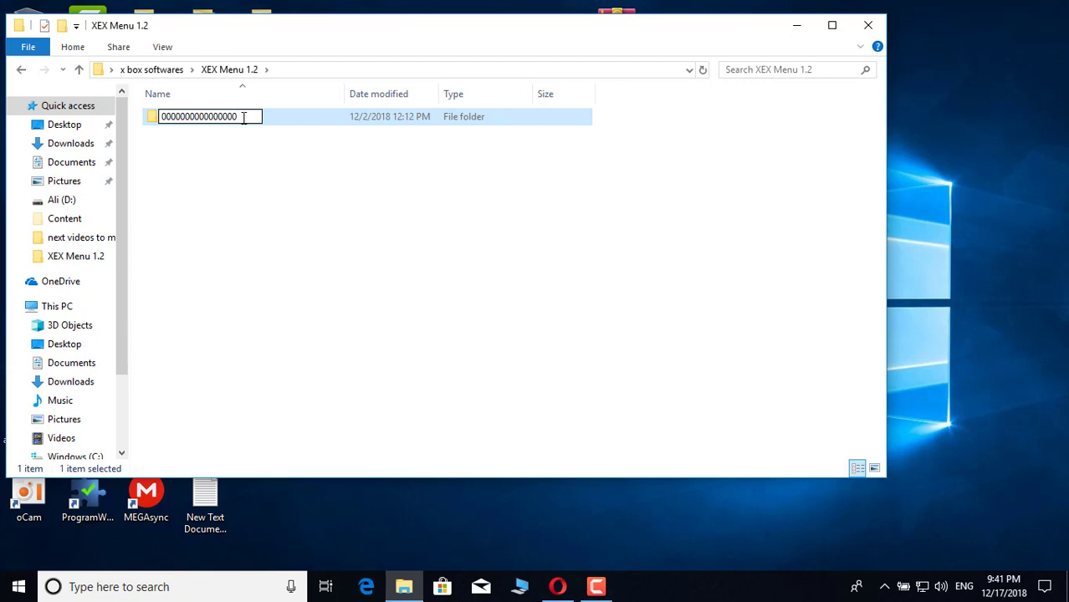
double_click(207, 116)
right_click(208, 117)
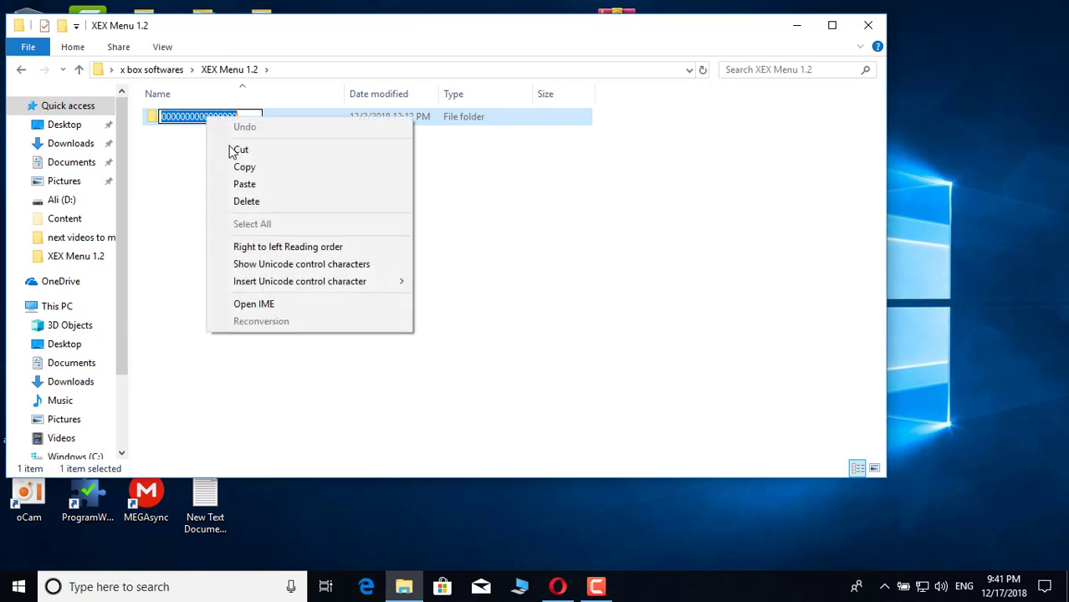
left_click(237, 165)
left_click(868, 25)
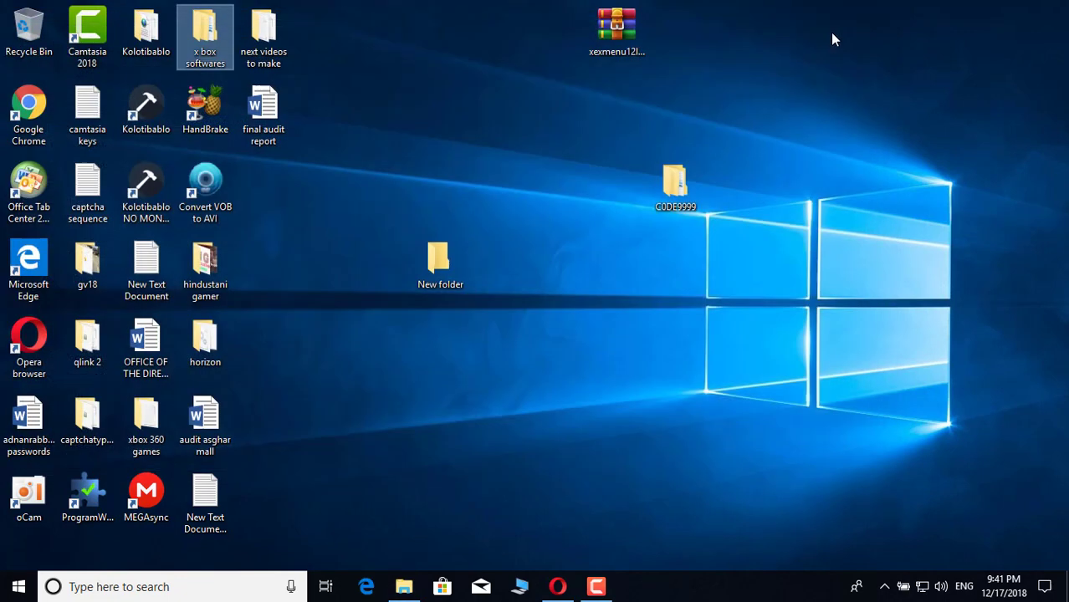
double_click(676, 185)
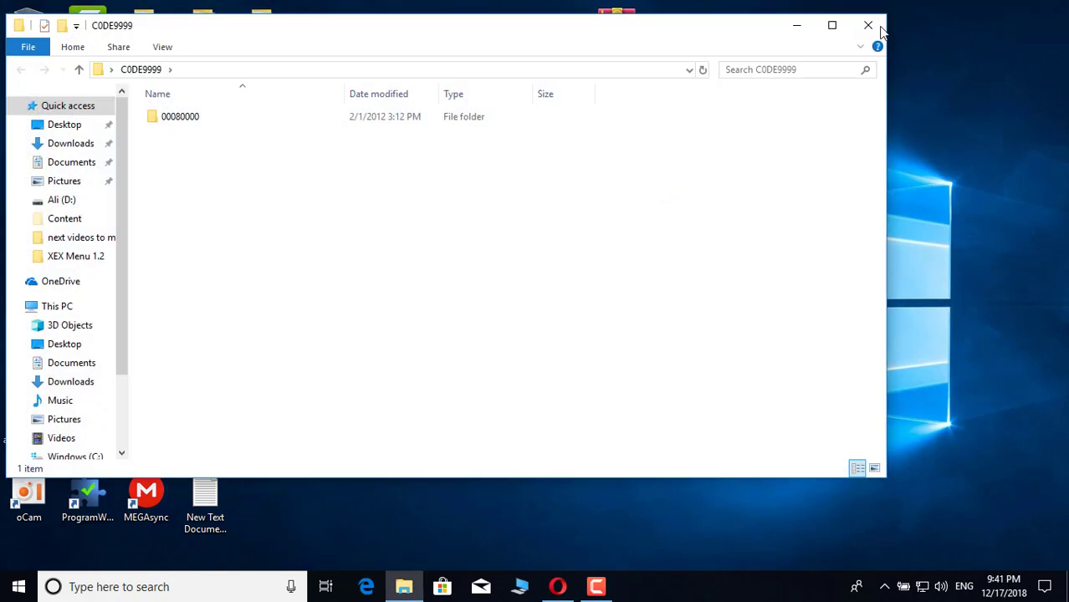
left_click(868, 25)
left_click(456, 264)
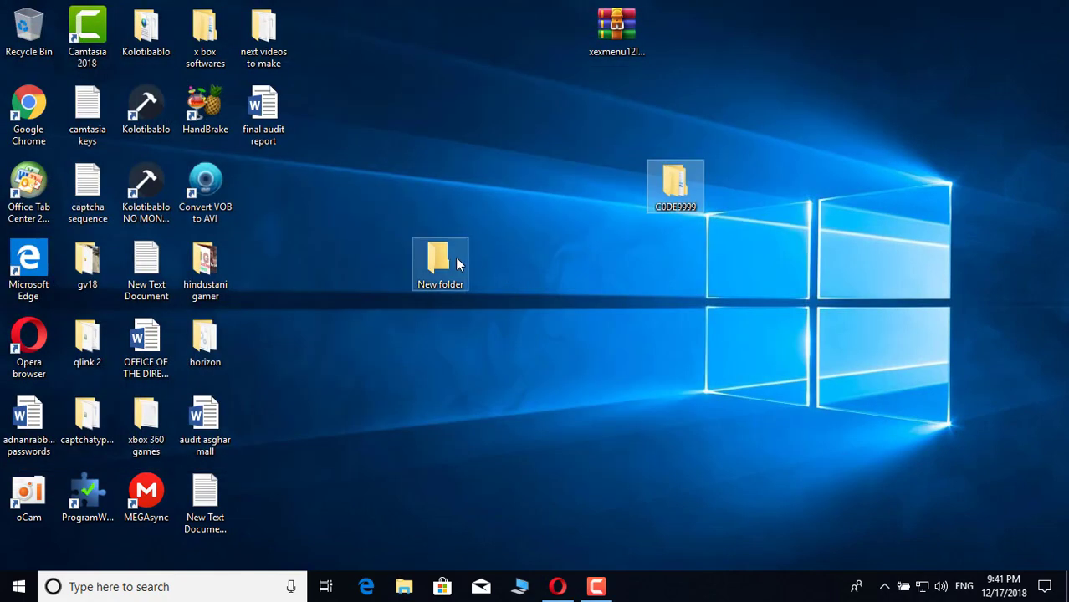
right_click(455, 264)
left_click(502, 536)
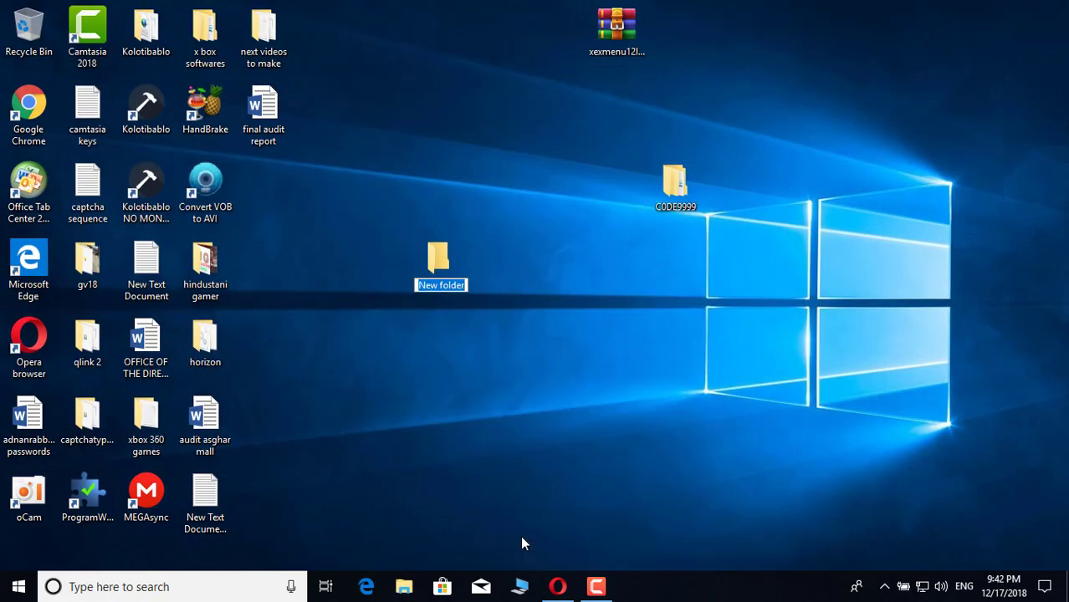
type("00000000000000000")
key("Return")
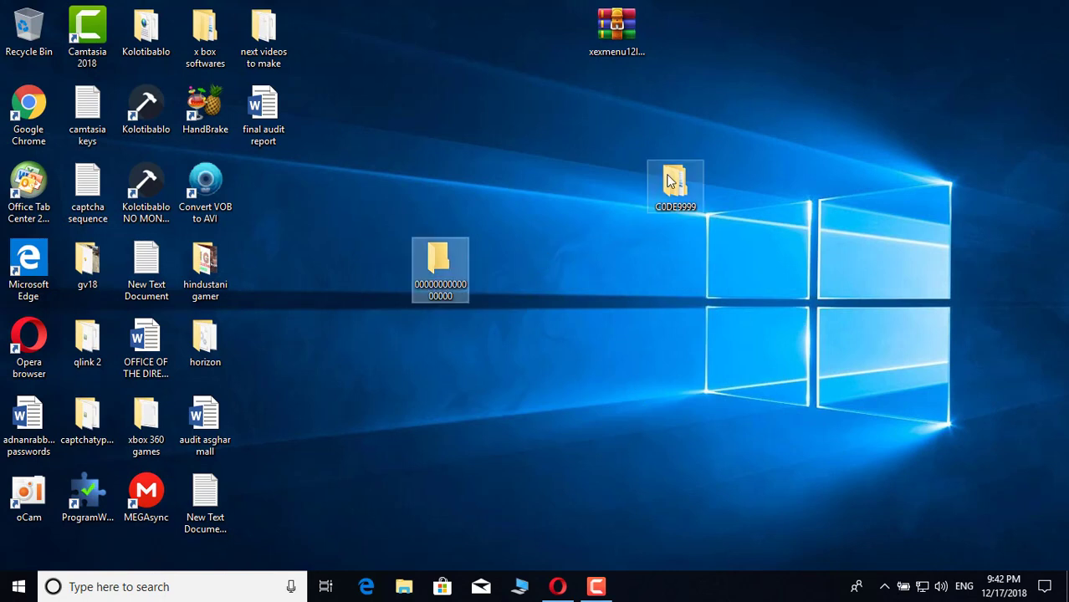
left_click_drag(675, 186, 529, 183)
double_click(503, 180)
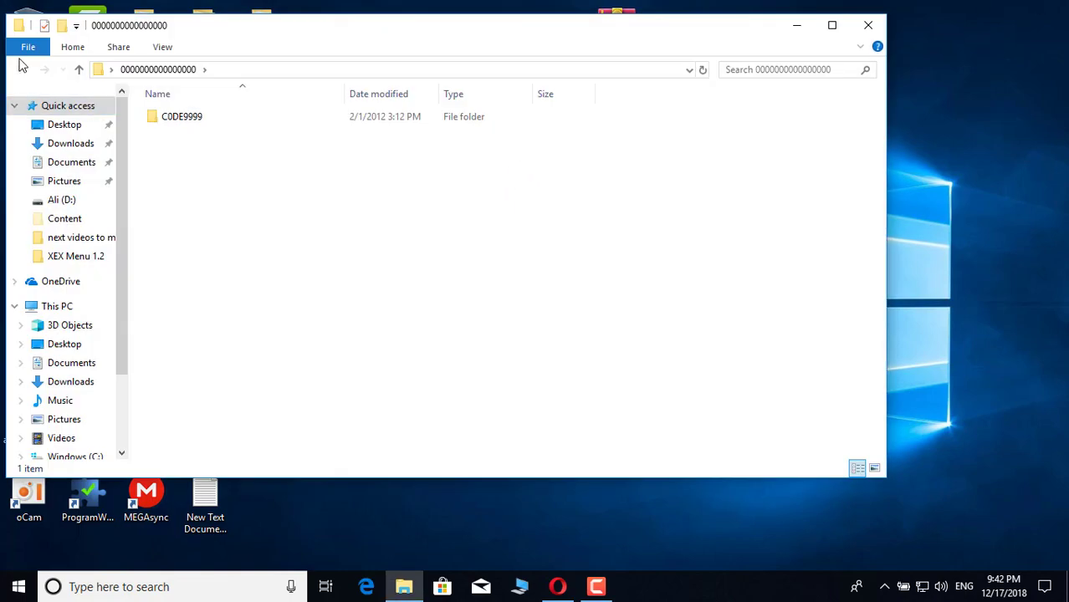
left_click(869, 27)
left_click_drag(518, 171, 318, 203)
double_click(203, 40)
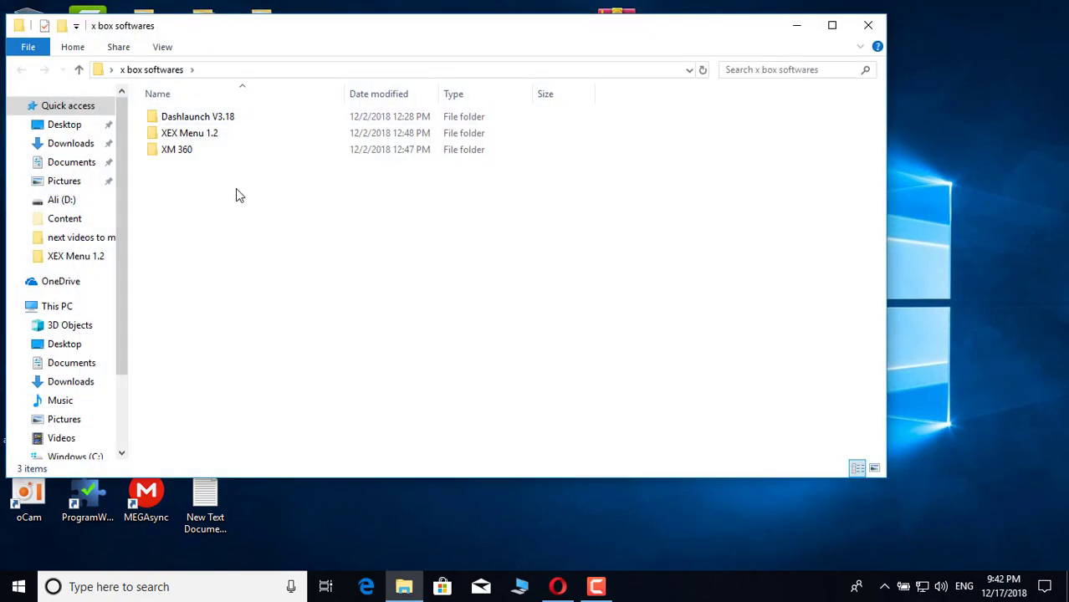
left_click(200, 137)
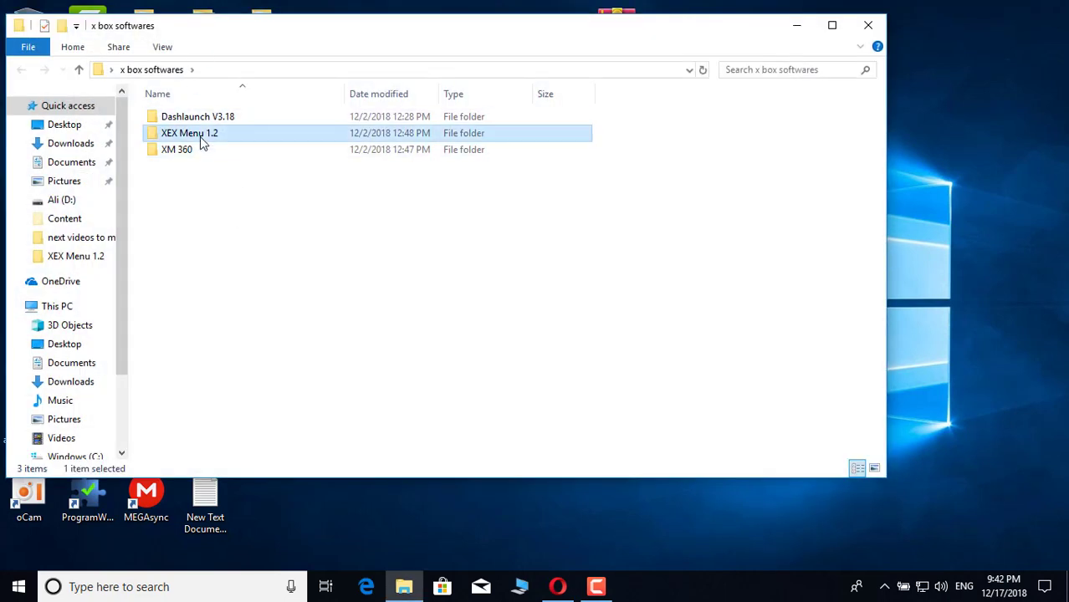
double_click(205, 136)
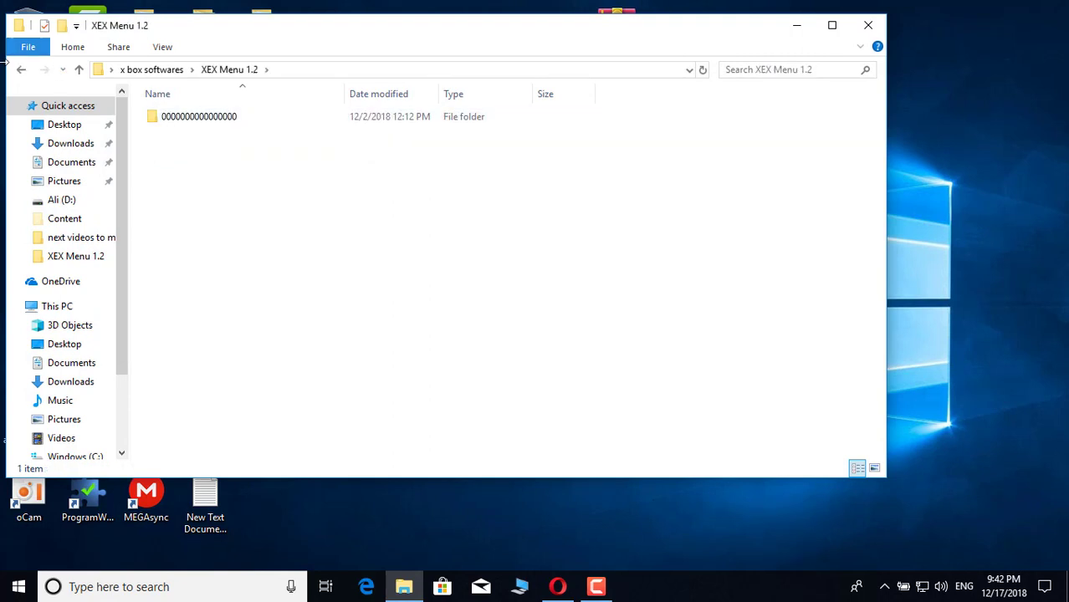
left_click(210, 119)
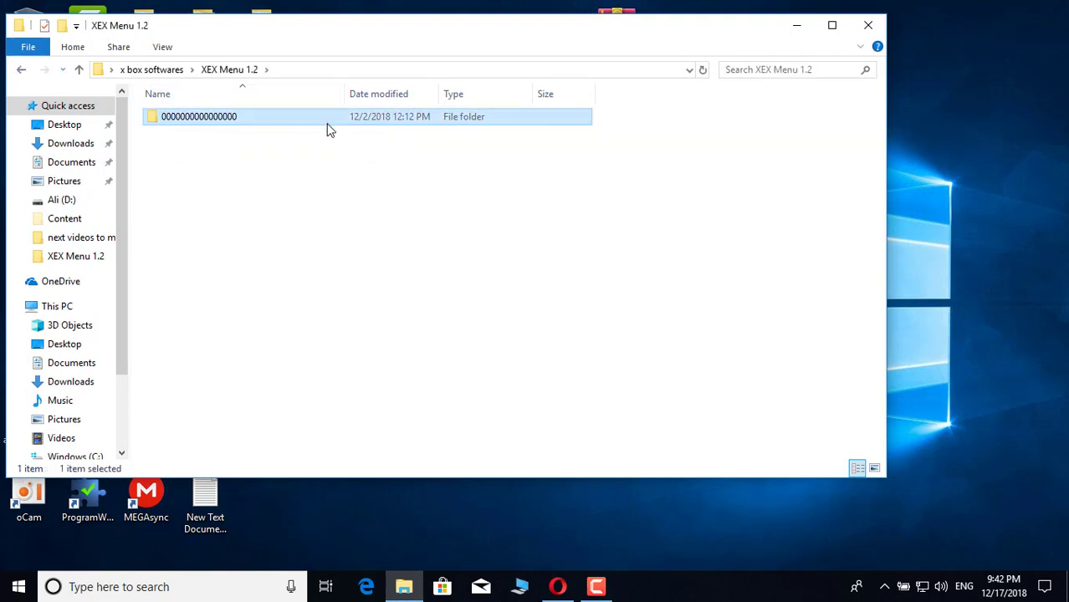
right_click(222, 121)
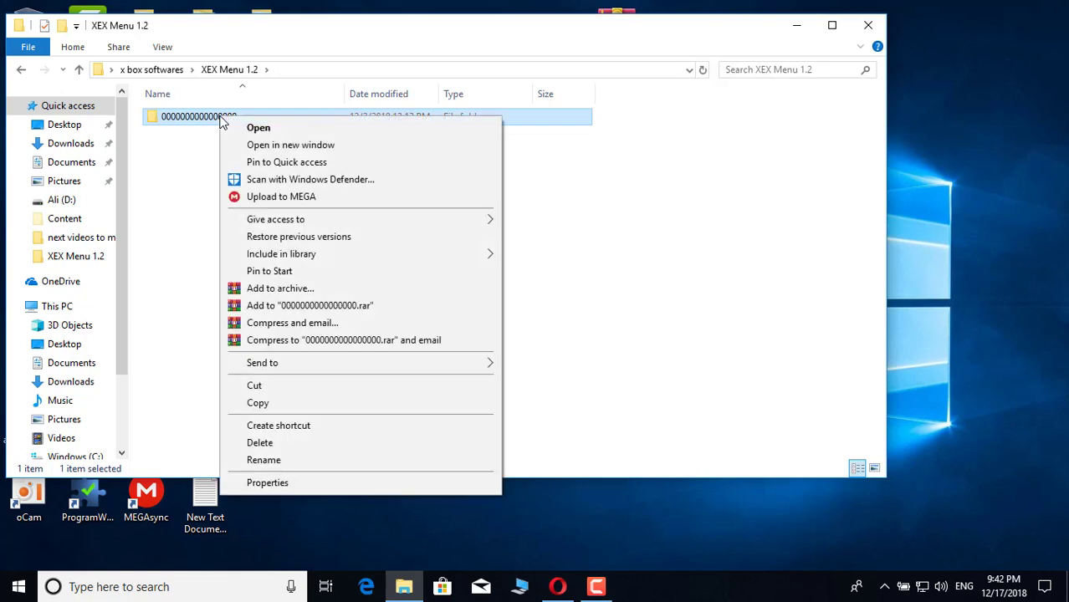
left_click(171, 224)
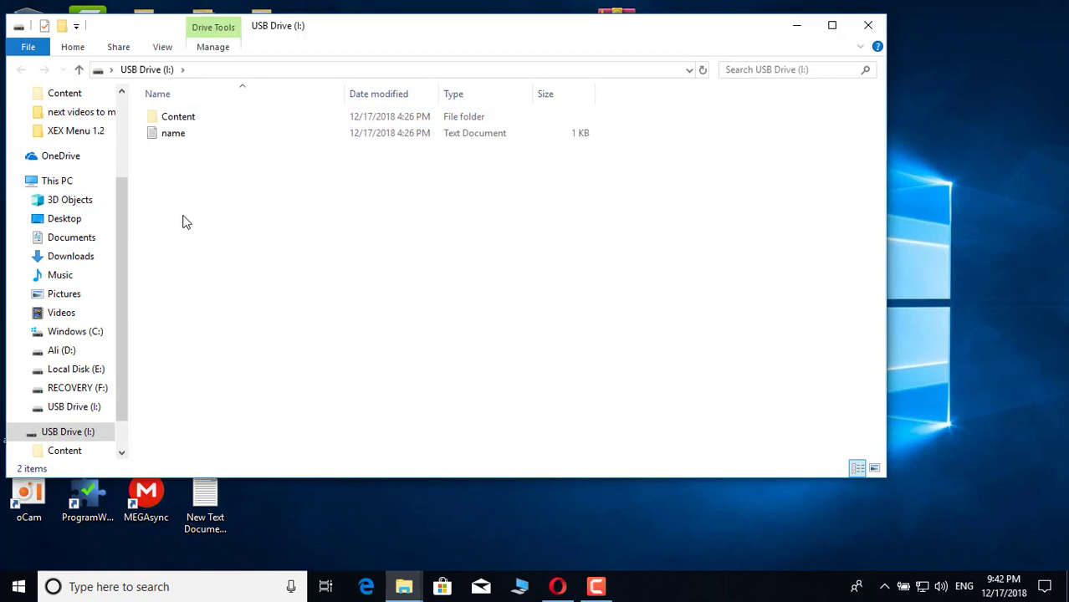
Move the USB Drive (I:) window off the XEX Menu 1.2 window and check the drive's Content folder and name file
left_click_drag(504, 33, 656, 62)
left_click_drag(299, 231, 333, 127)
mouse_move(358, 207)
left_mouse_down()
mouse_move(368, 129)
mouse_move(347, 215)
left_mouse_up()
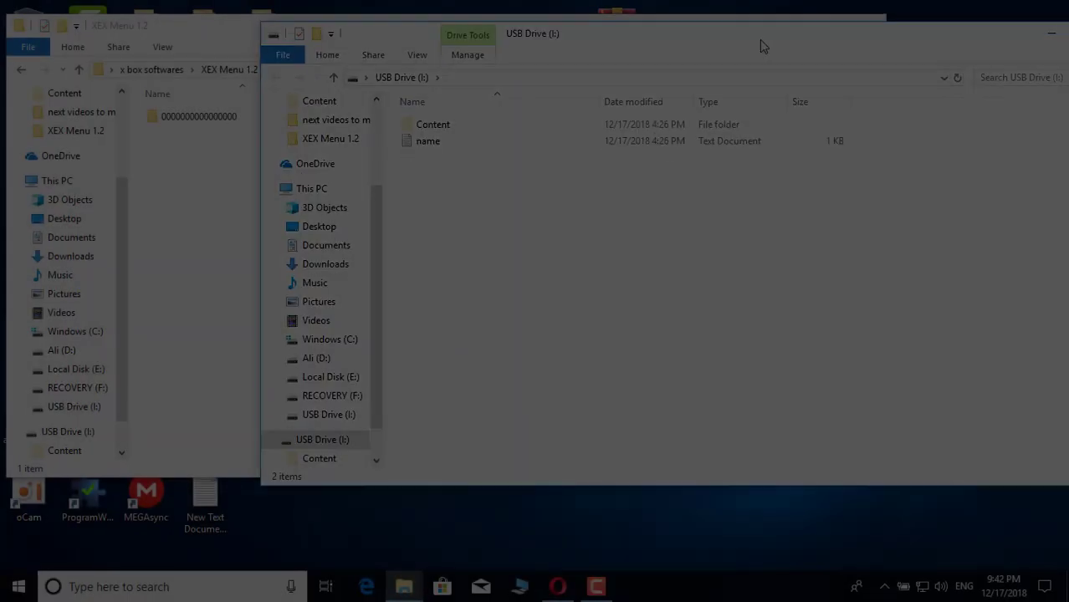
left_click_drag(759, 43, 661, 61)
left_click_drag(306, 223, 334, 129)
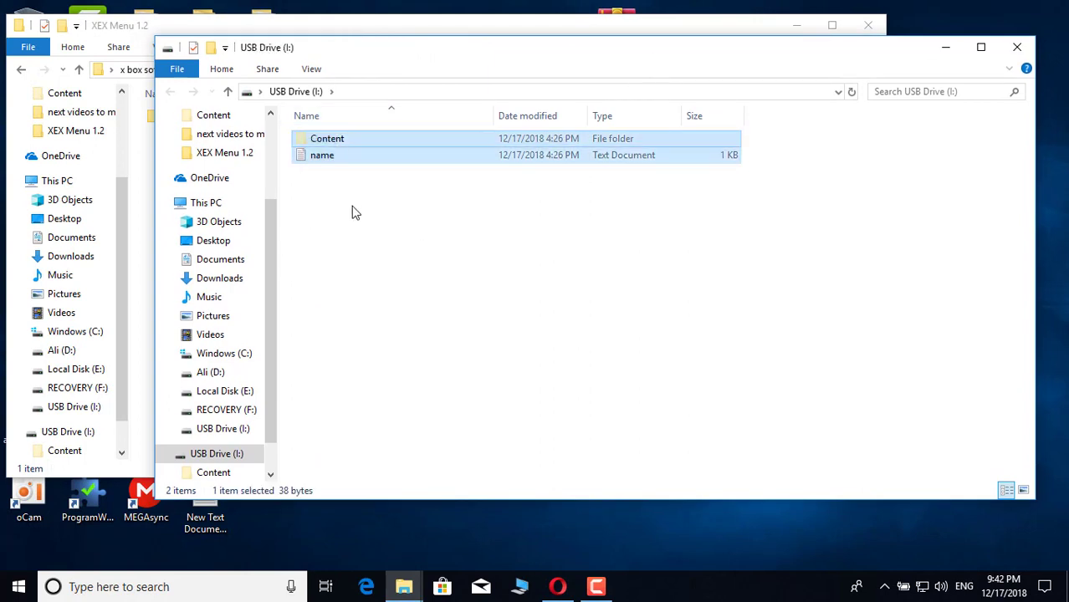
left_click_drag(352, 209, 362, 161)
left_click(350, 207)
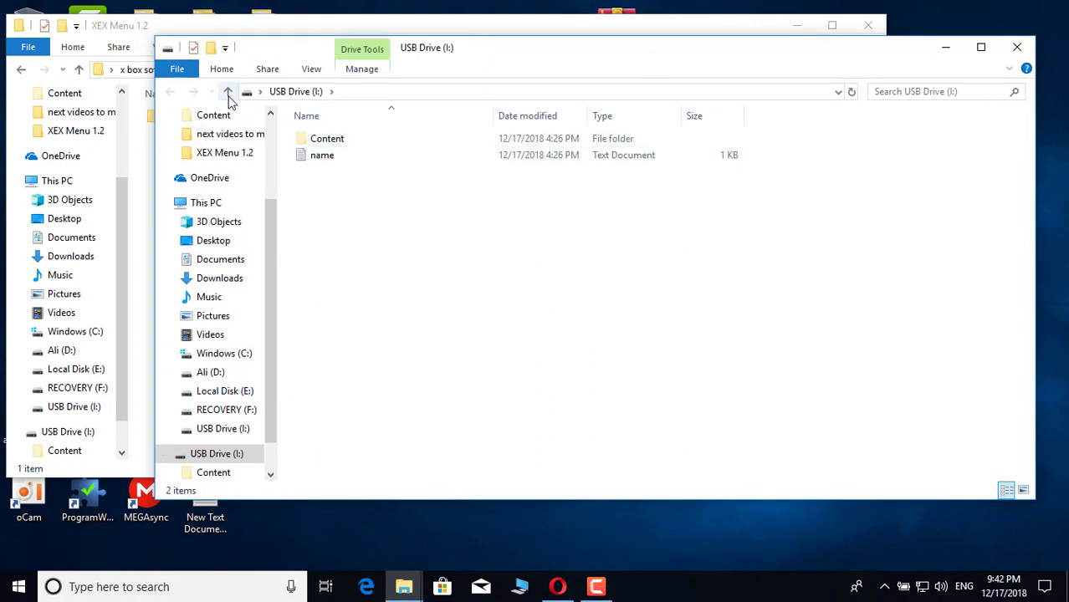
Set the folder options to show hidden files, folders and drives, and apply the setting
left_click(184, 70)
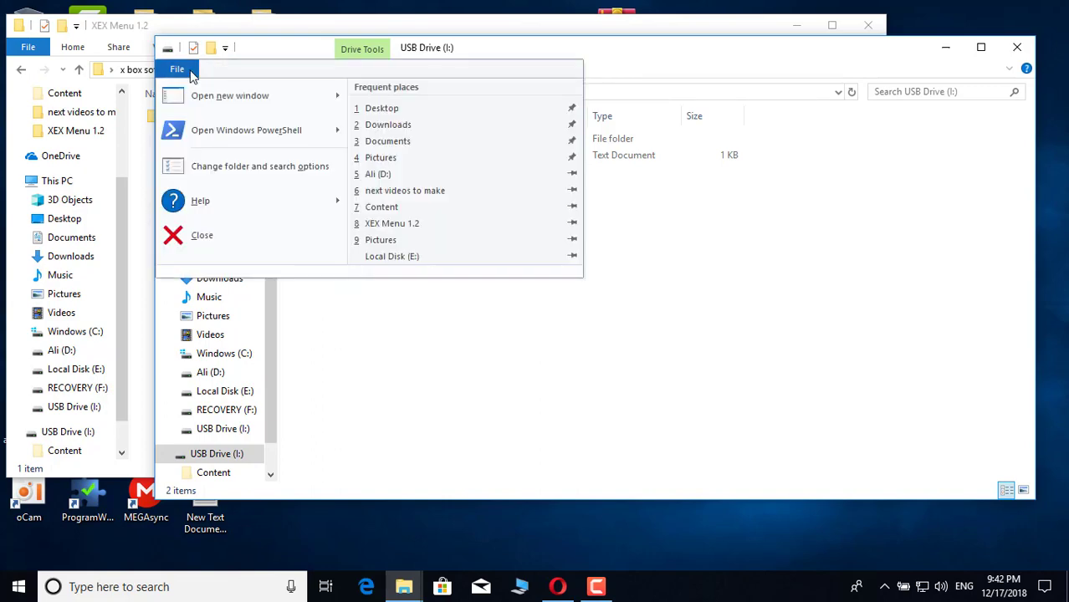
left_click(191, 72)
left_click(186, 70)
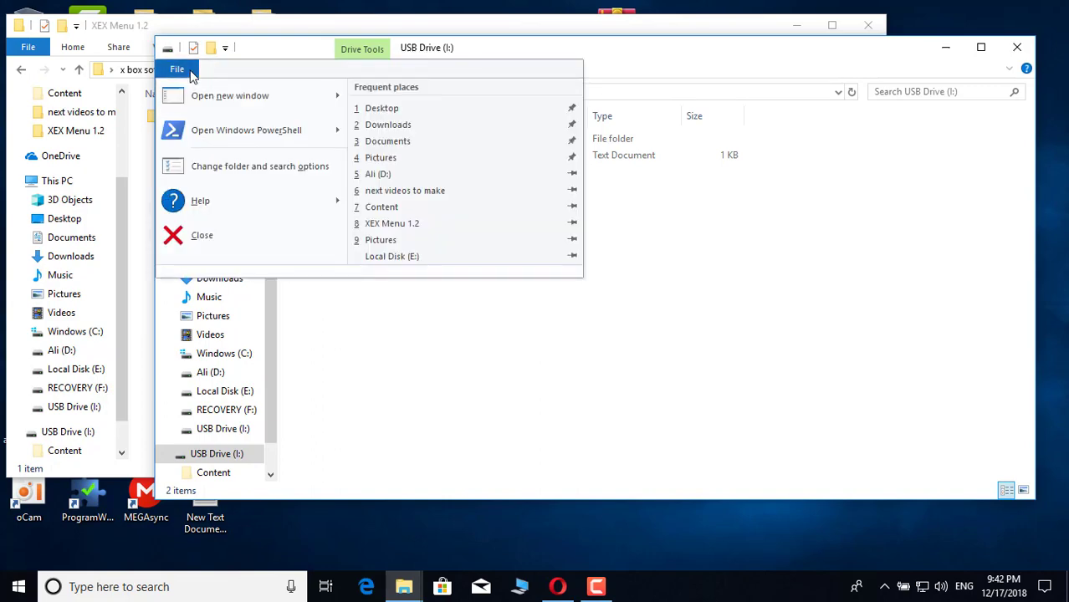
left_click(235, 176)
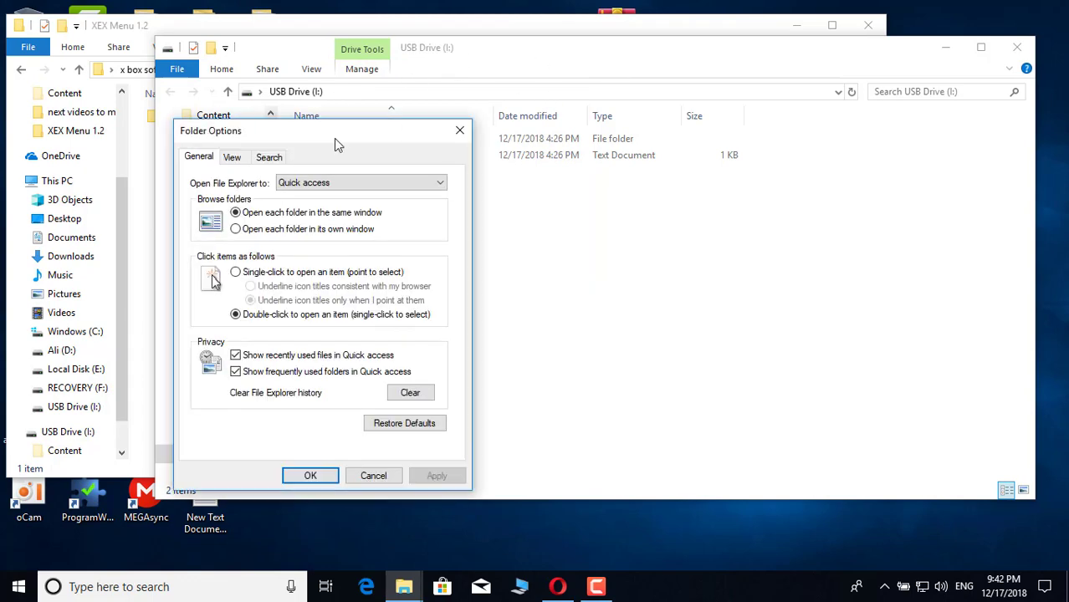
left_click_drag(333, 138, 524, 98)
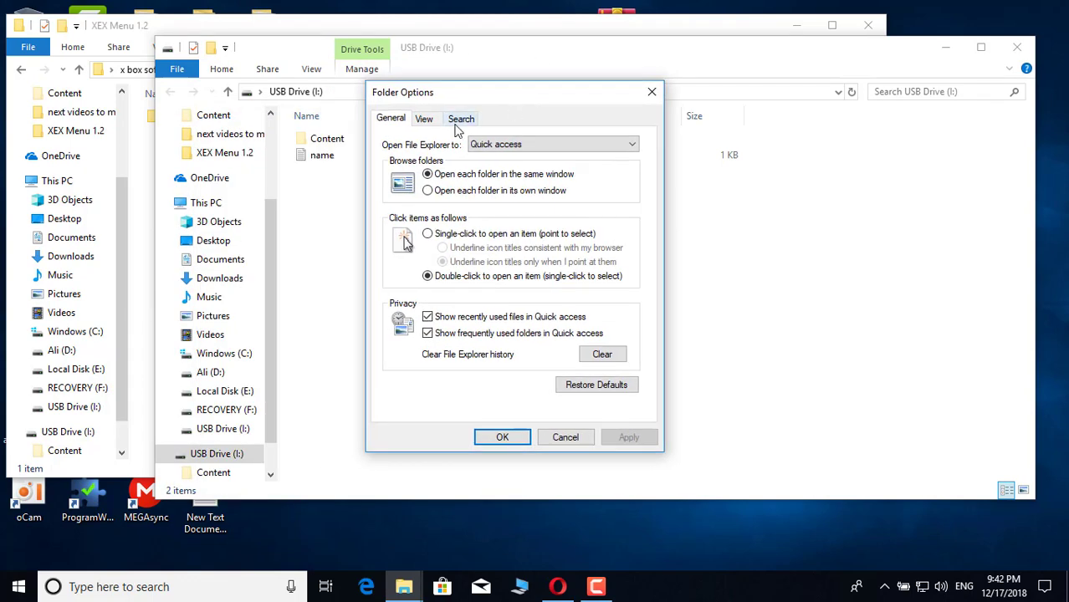
left_click(428, 120)
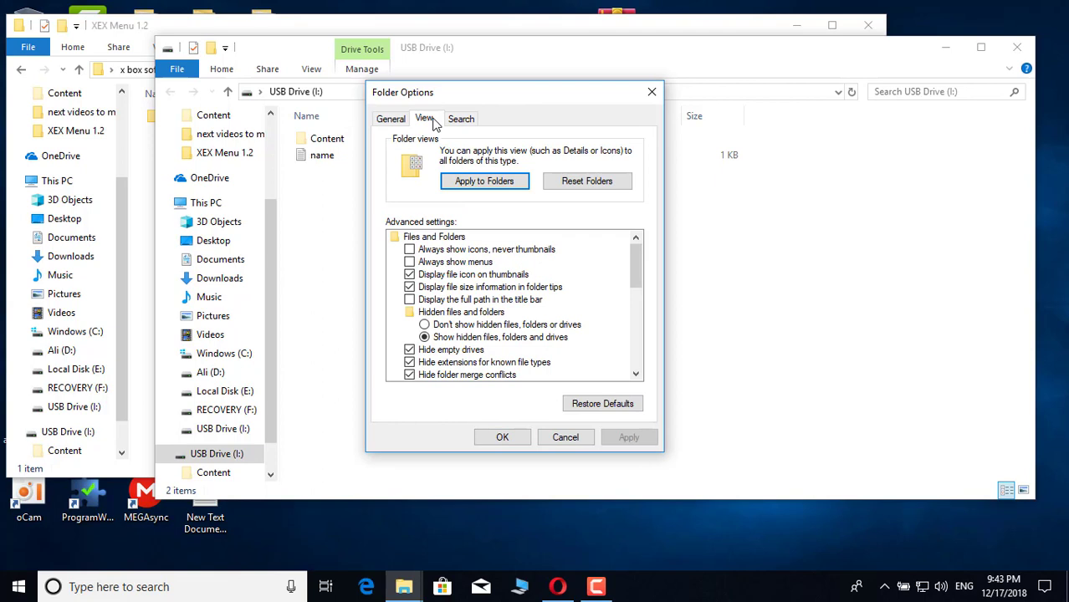
left_click(458, 338)
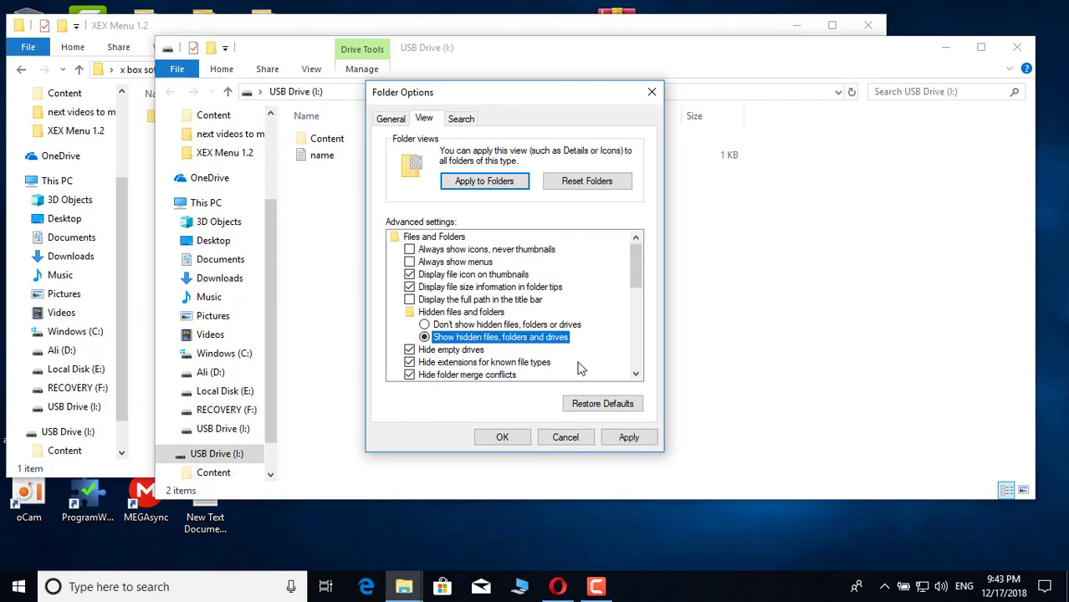
left_click(628, 438)
left_click(503, 438)
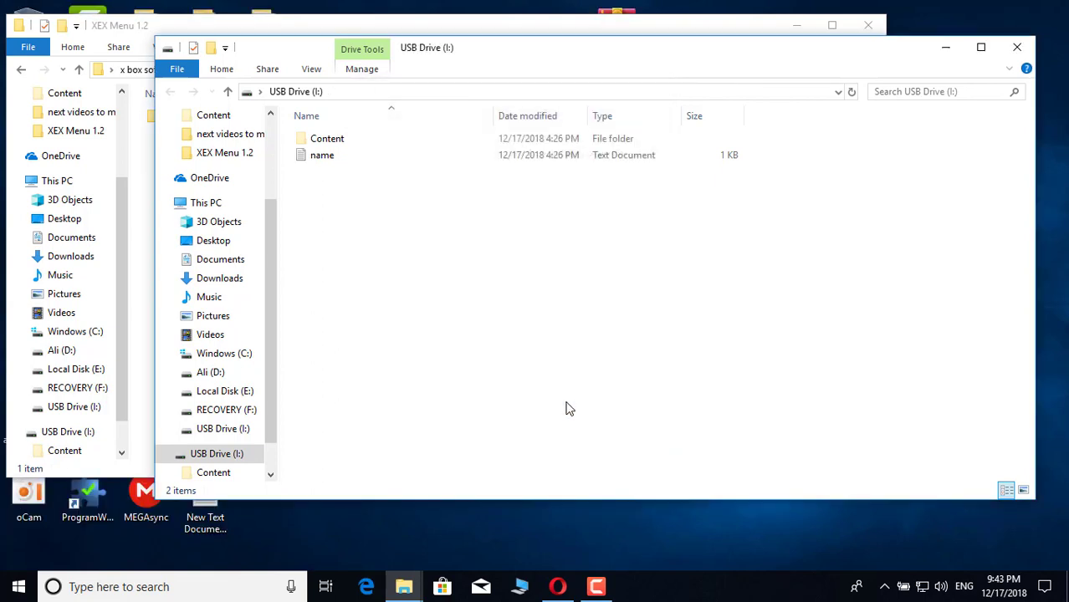
Open the Content folder on USB Drive (I:)
left_click(328, 139)
left_click(322, 156)
key("Up")
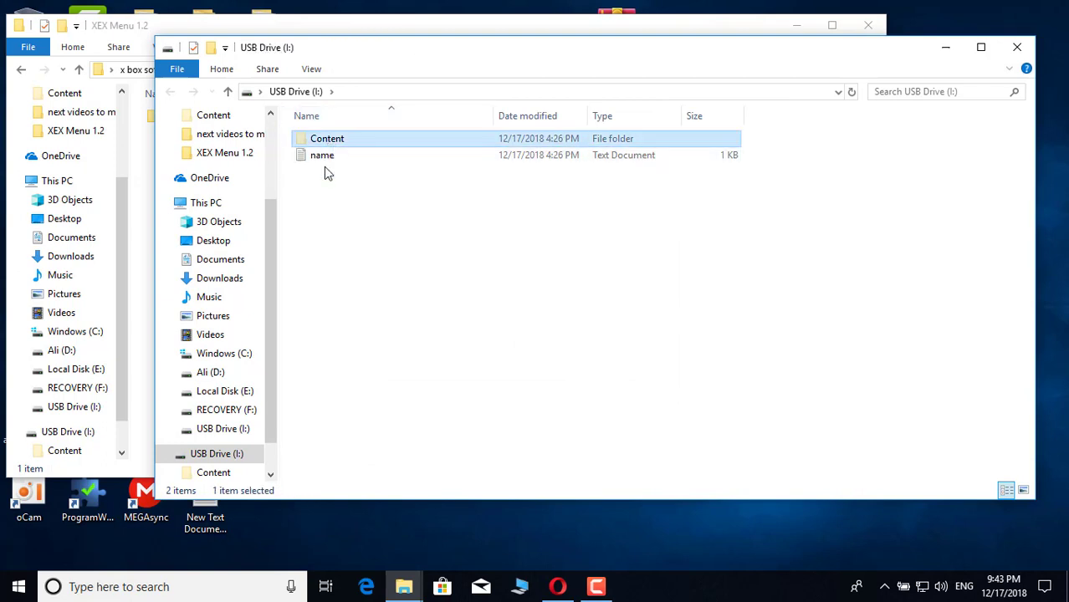
left_click(324, 161)
left_click(338, 208)
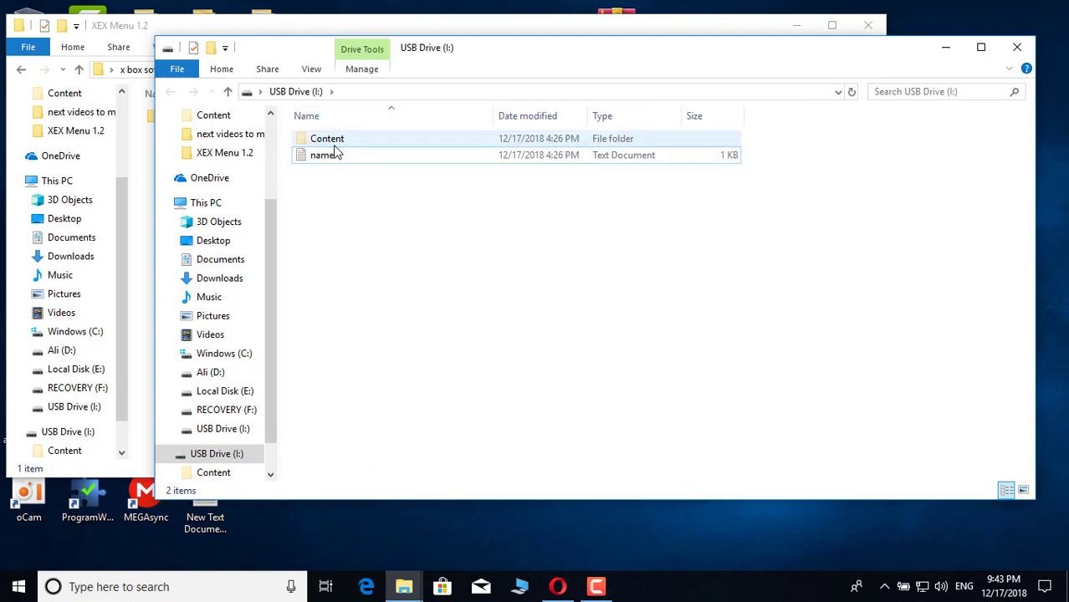
double_click(332, 144)
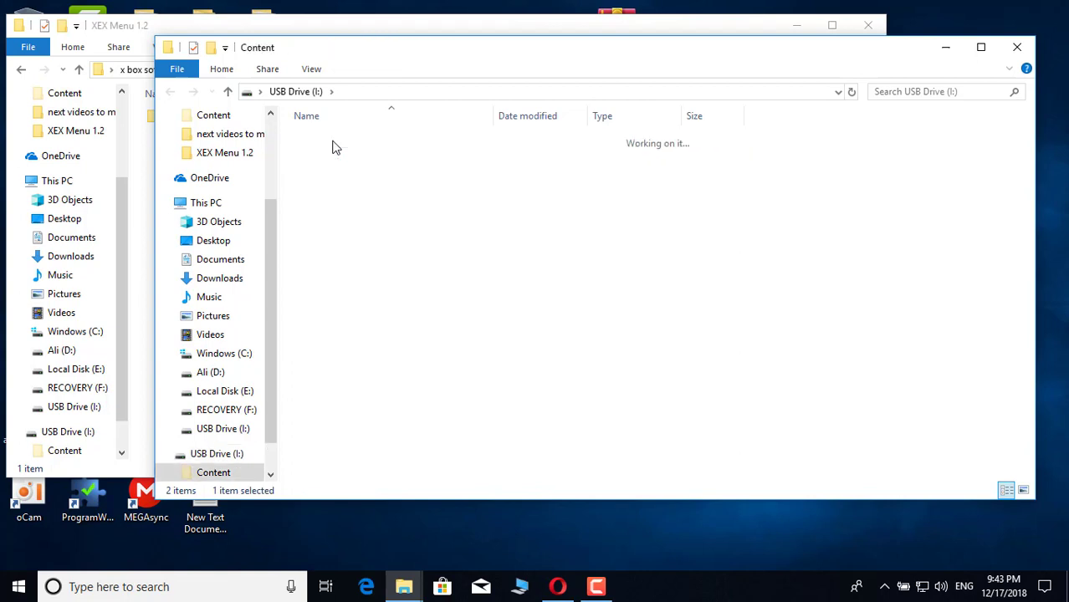
left_click_drag(526, 61, 731, 75)
left_click(219, 124)
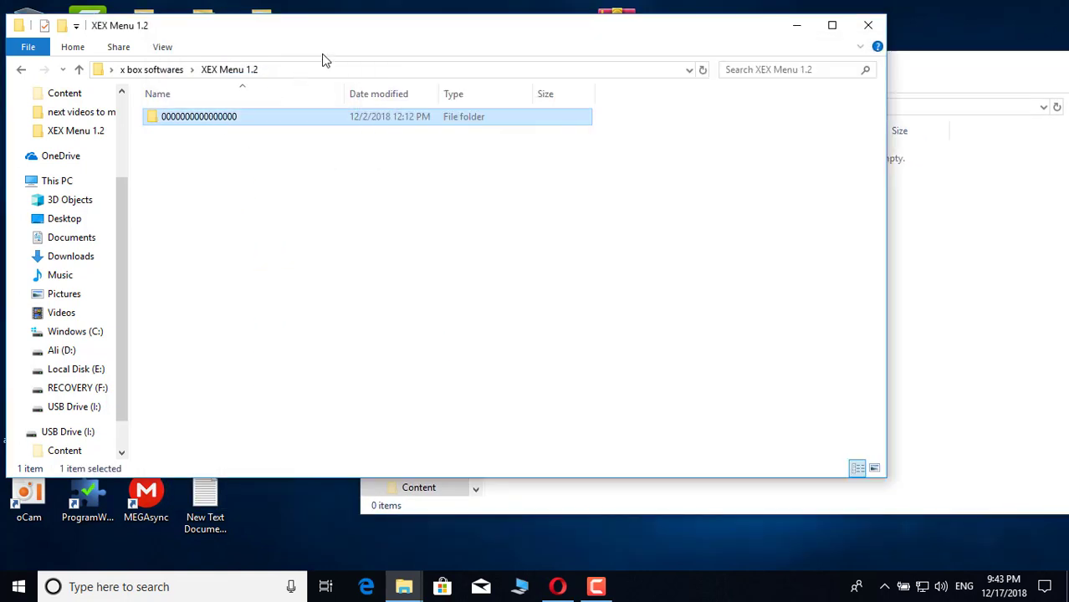
left_click_drag(423, 41, 382, 264)
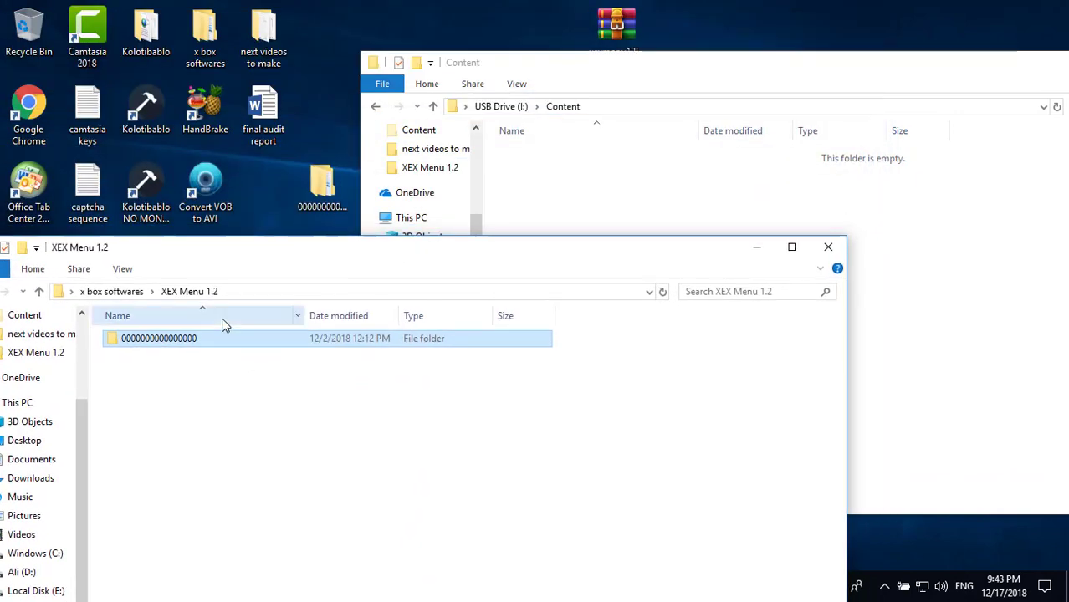
left_click_drag(162, 339, 694, 222)
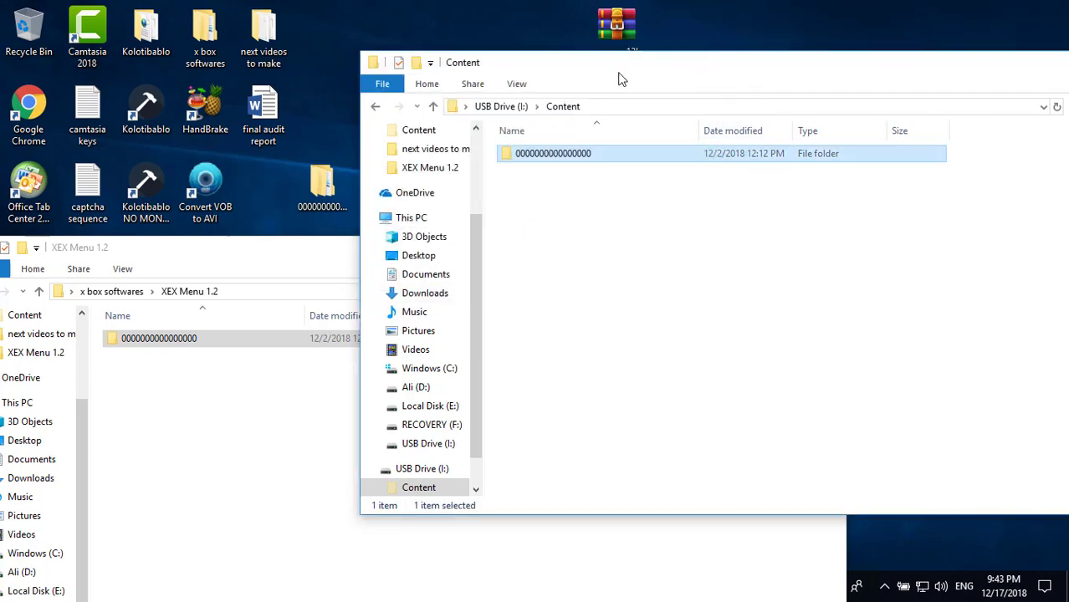
Eject USB Drive (I:) from This PC and close both folder windows
left_click_drag(621, 79, 324, 64)
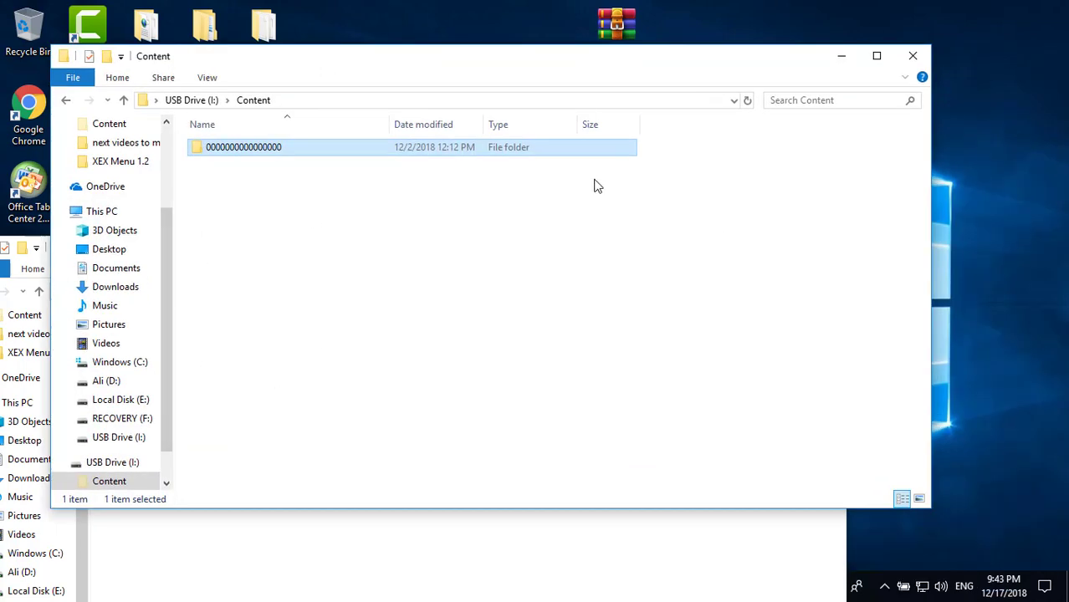
left_click(99, 214)
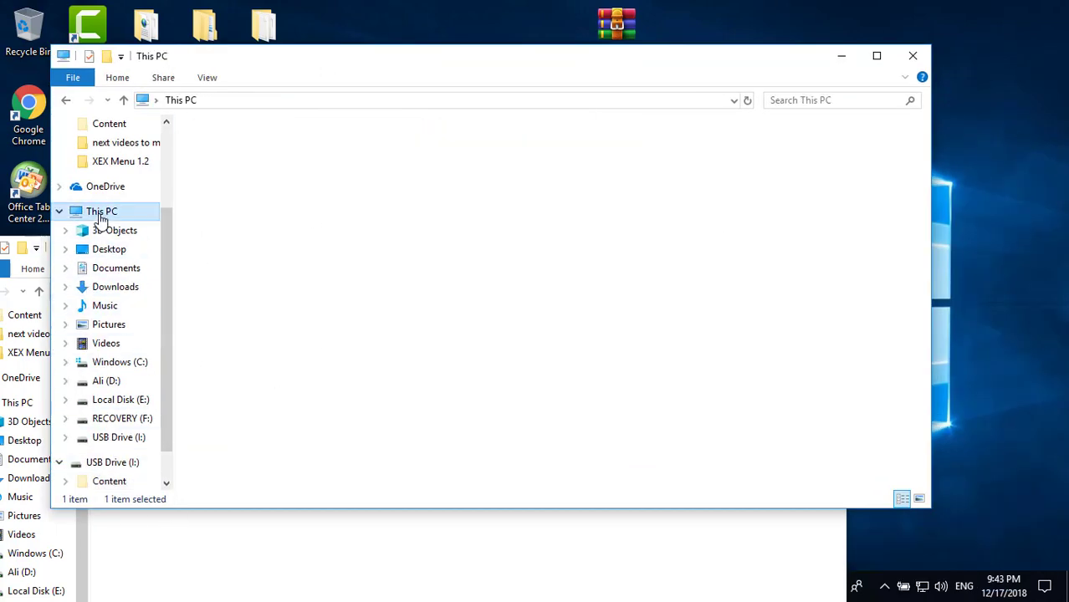
left_click(337, 424)
right_click(336, 423)
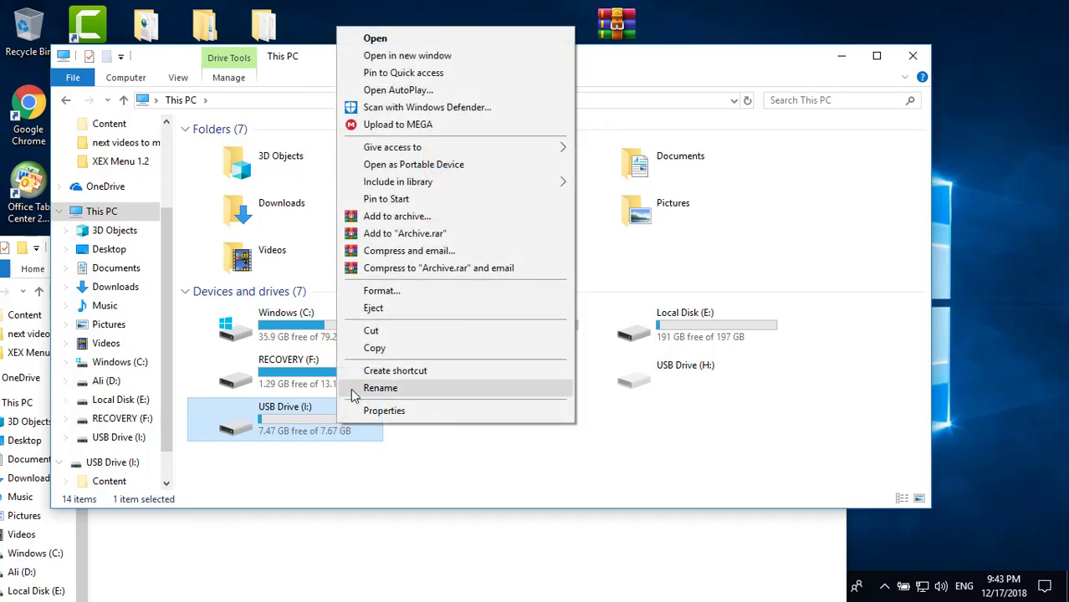
left_click(373, 308)
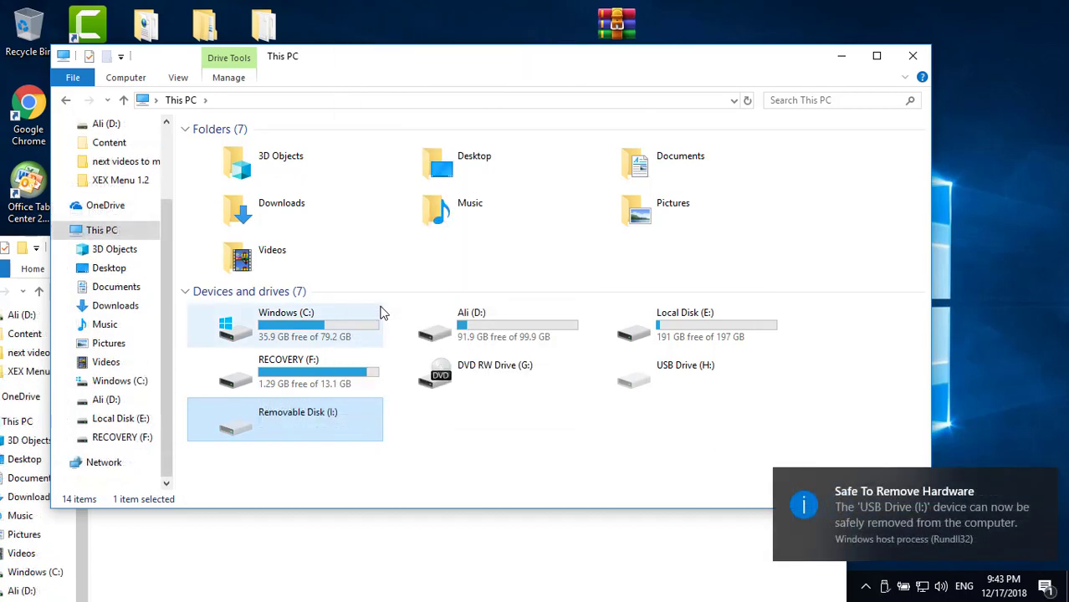
left_click(913, 56)
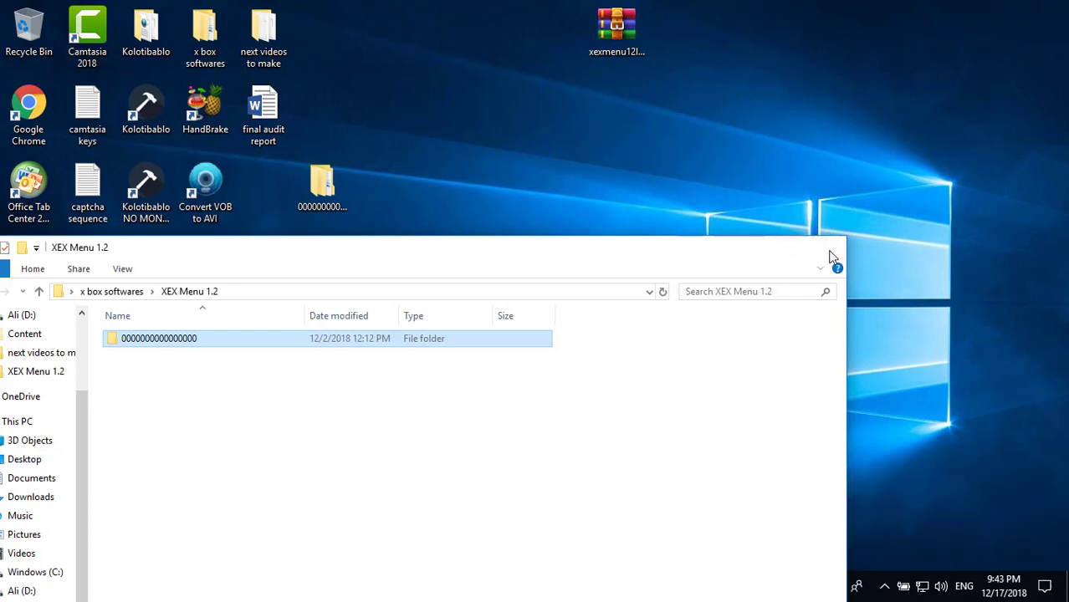
left_click(827, 247)
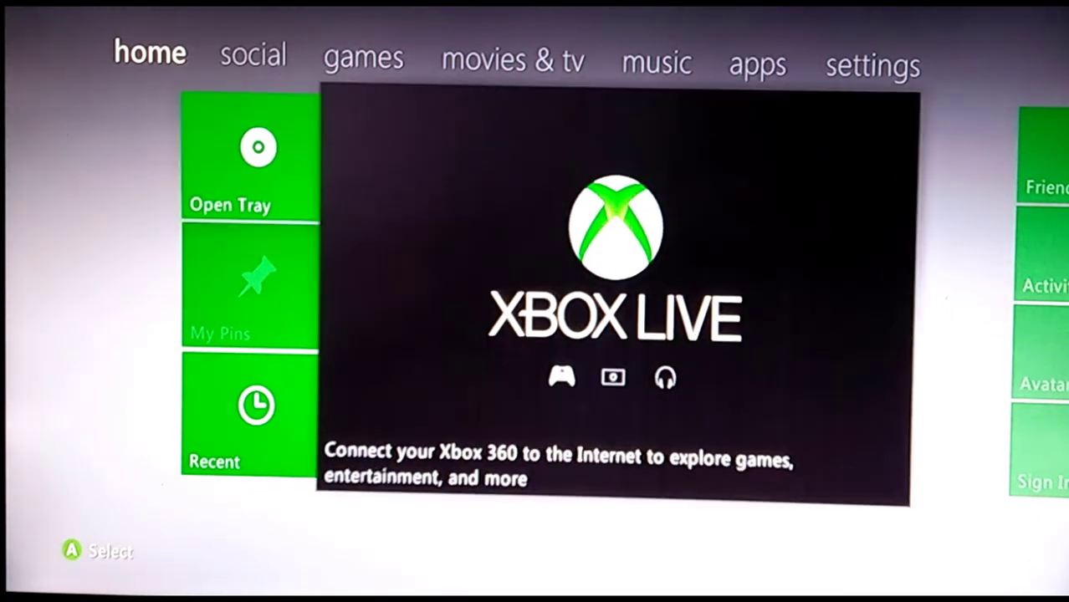
Switch to the Xbox 360 dashboard, go to its settings page and highlight System
key("Right")
key("Right")
key("Right")
key("Right")
key("Right")
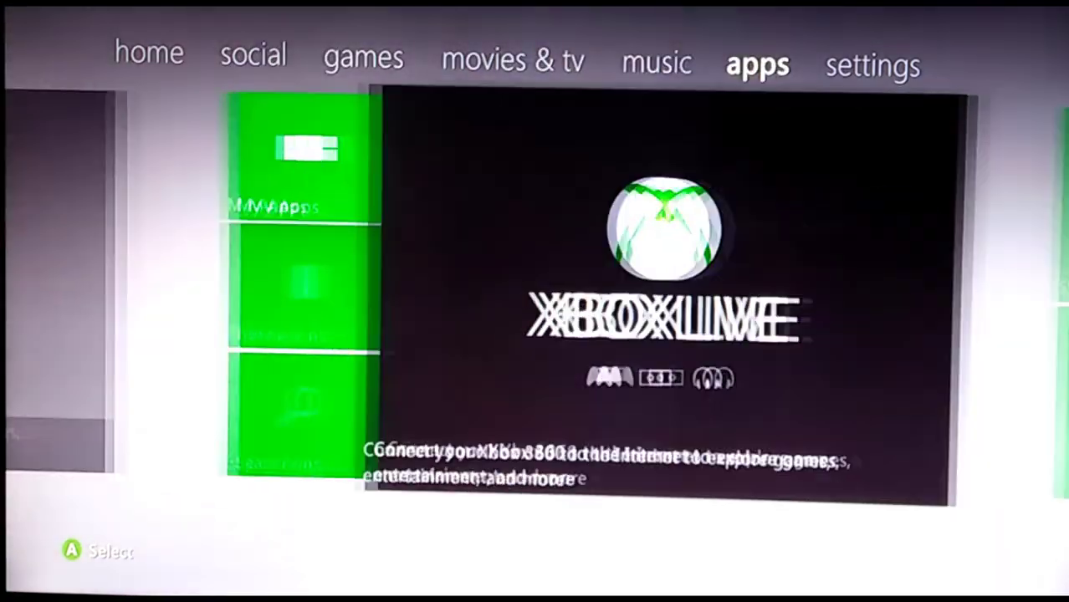
key("Right")
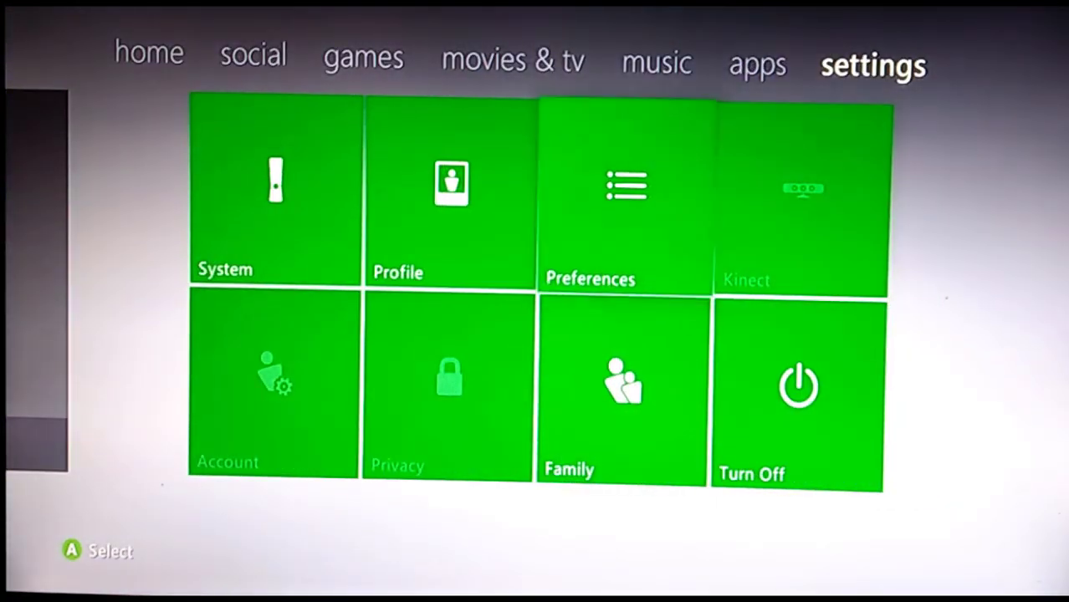
key("Left")
key("Left")
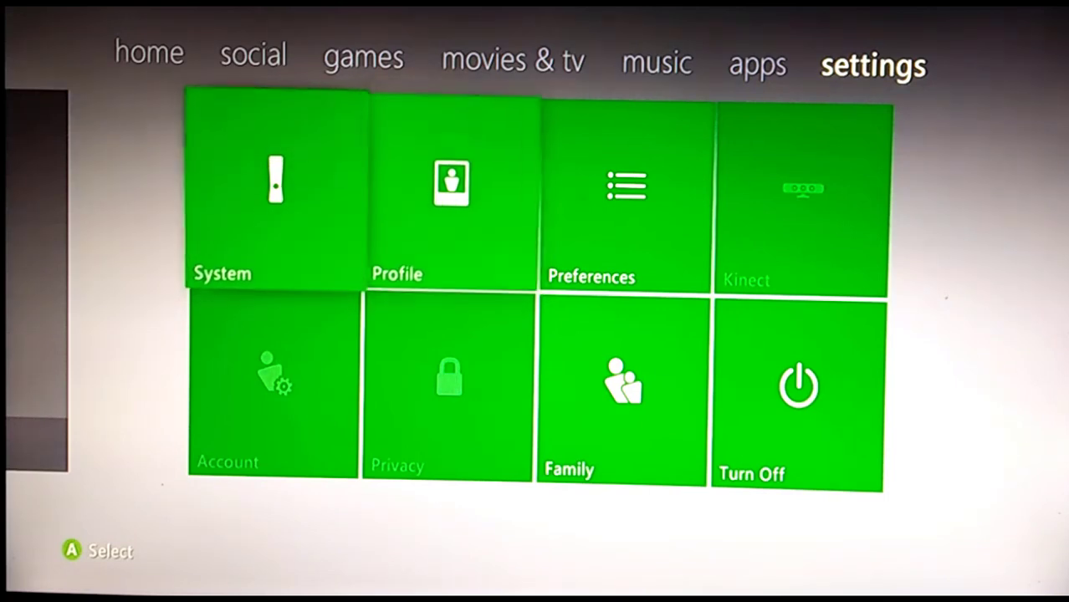
key("Right")
key("Right")
key("Left")
key("Left")
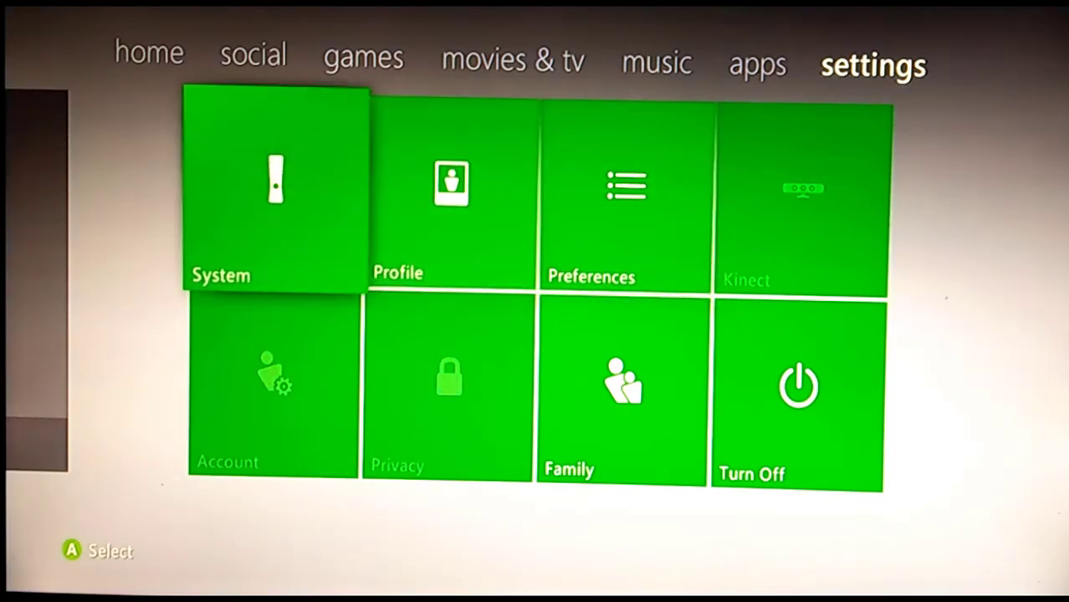
key("Right")
key("Left")
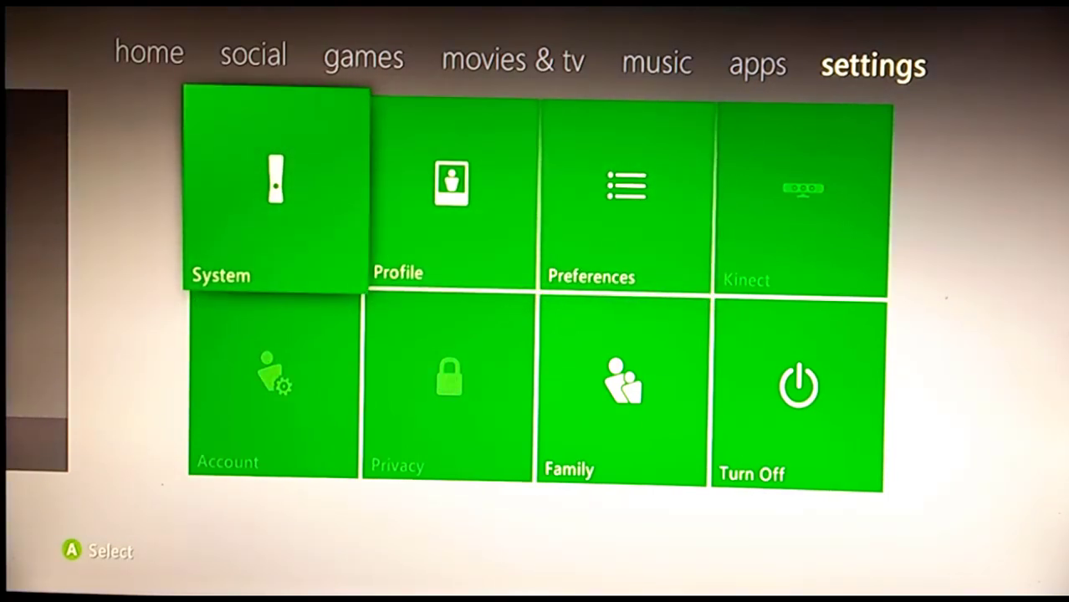
Open the console's System settings and go into Storage to list the connected storage devices
key("Return")
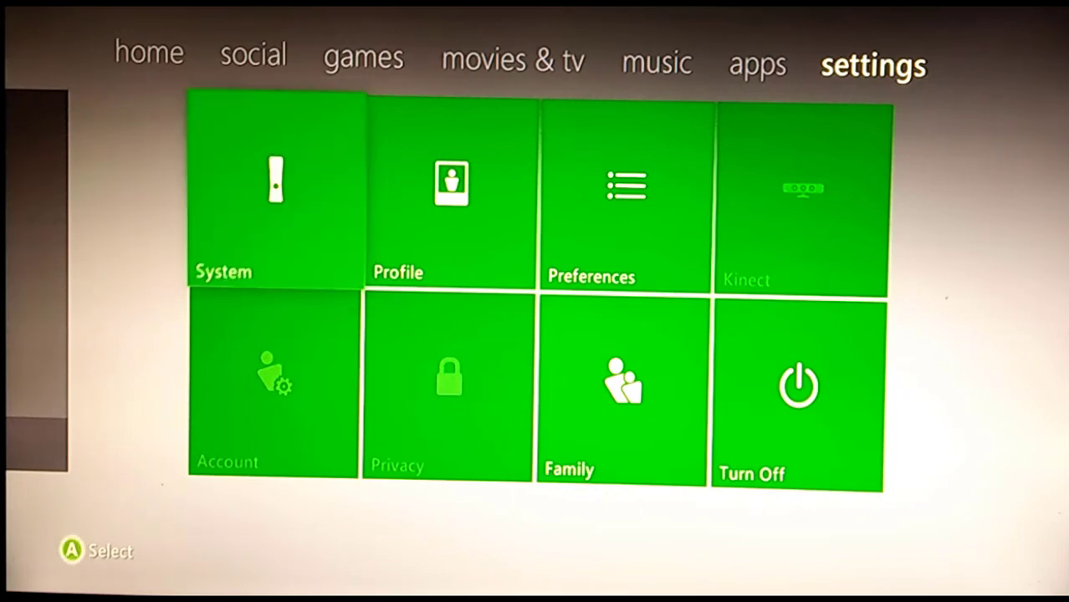
key("Down")
key("Down")
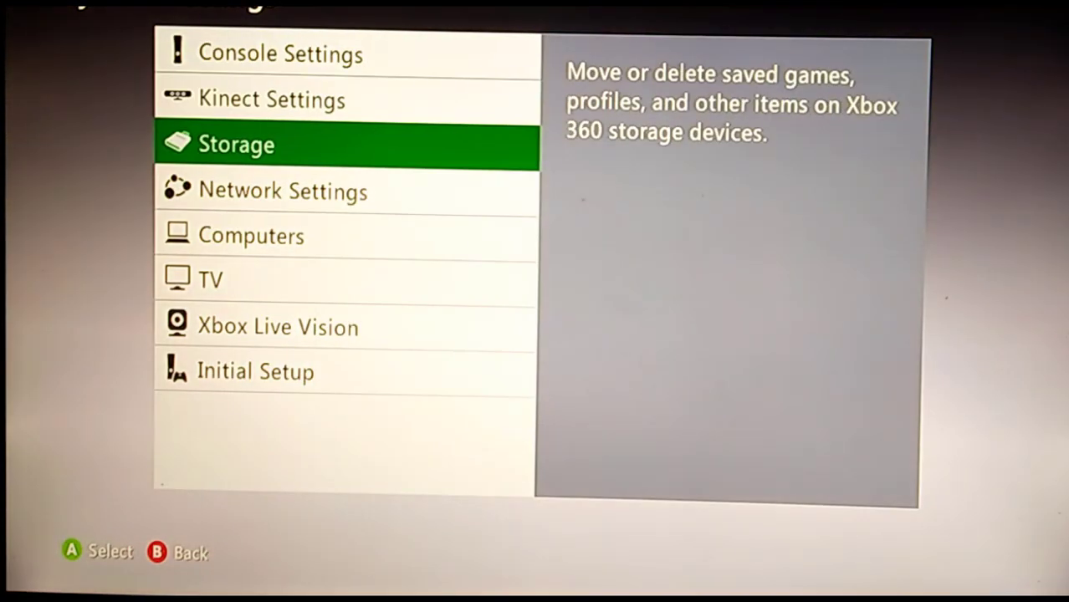
key("Up")
key("Up")
key("Down")
key("Down")
key("Return")
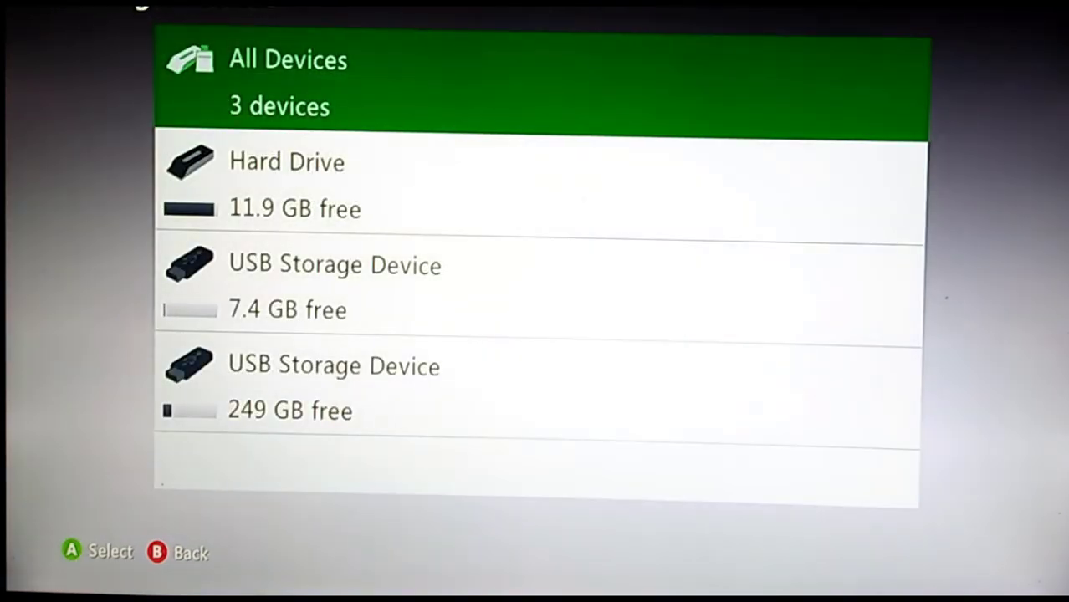
Open the USB Storage Device with 7.4 GB free from the list of storage devices
key("Down")
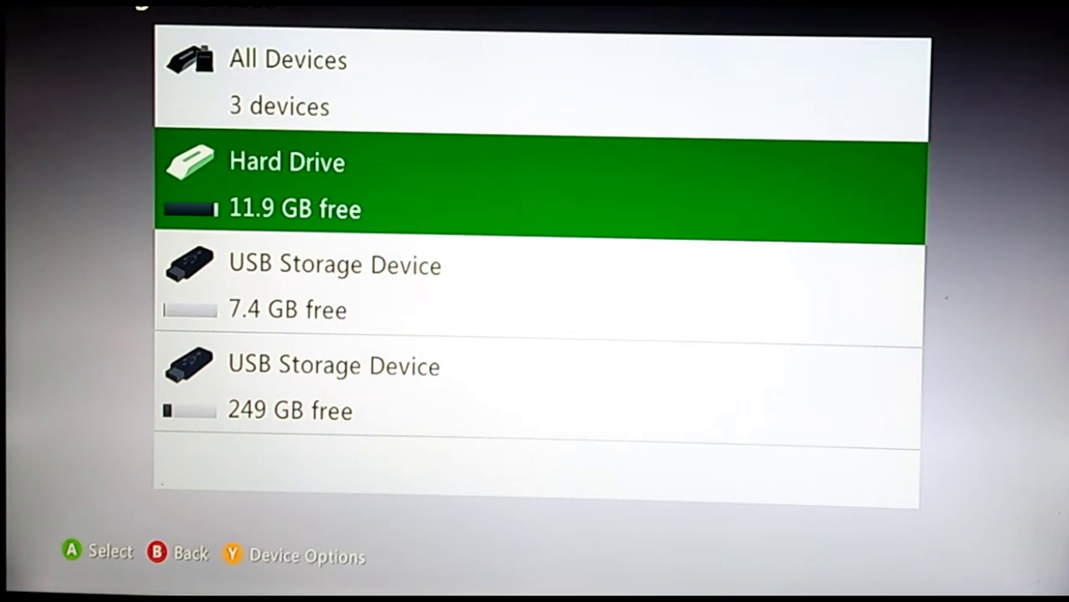
key("Down")
key("Down")
key("Up")
key("Up")
key("Up")
key("Up")
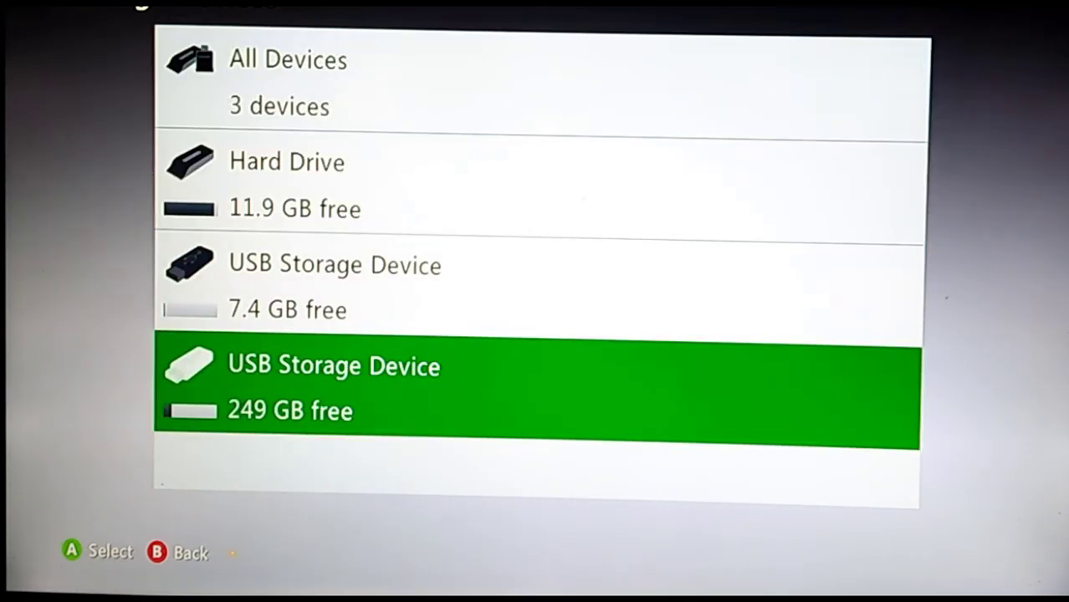
key("Down")
key("Up")
key("Down")
key("Down")
key("Down")
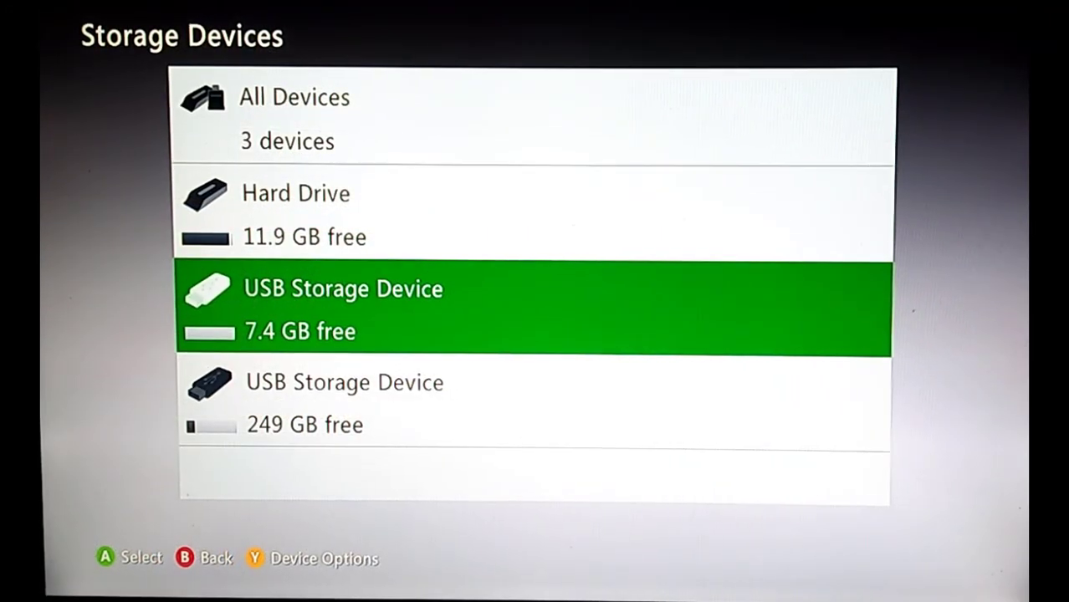
key("Down")
key("Up")
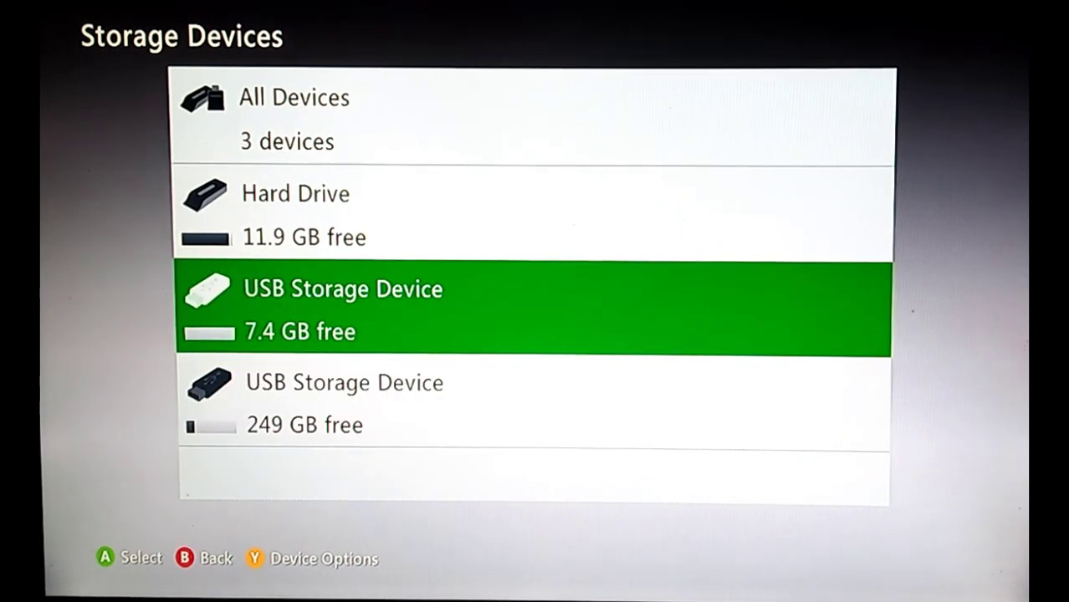
key("Return")
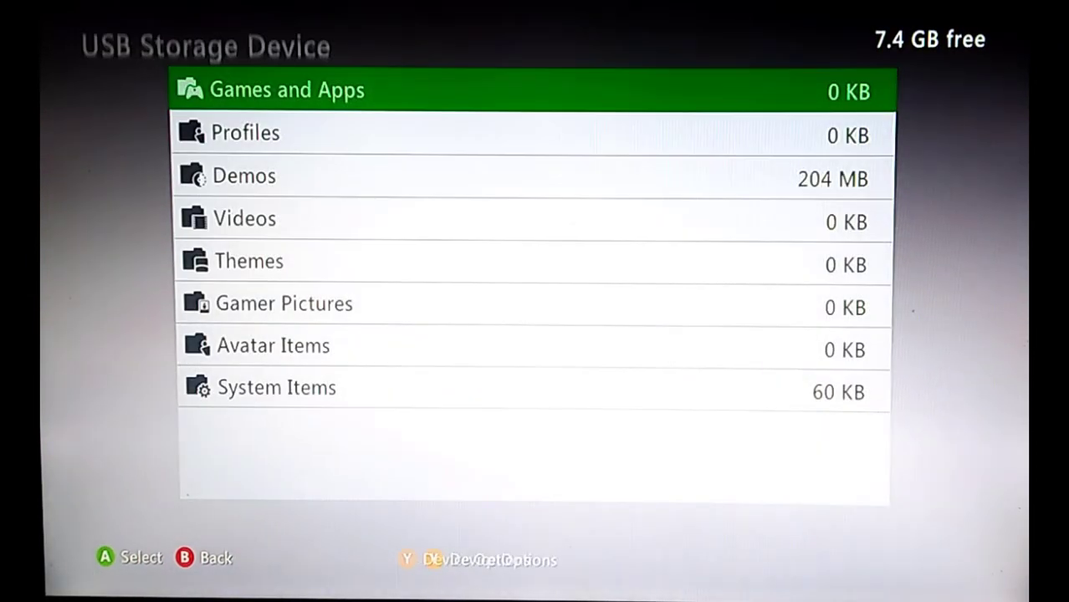
Look through the USB storage device's content categories, including Profiles, Demos and Videos
key("Down")
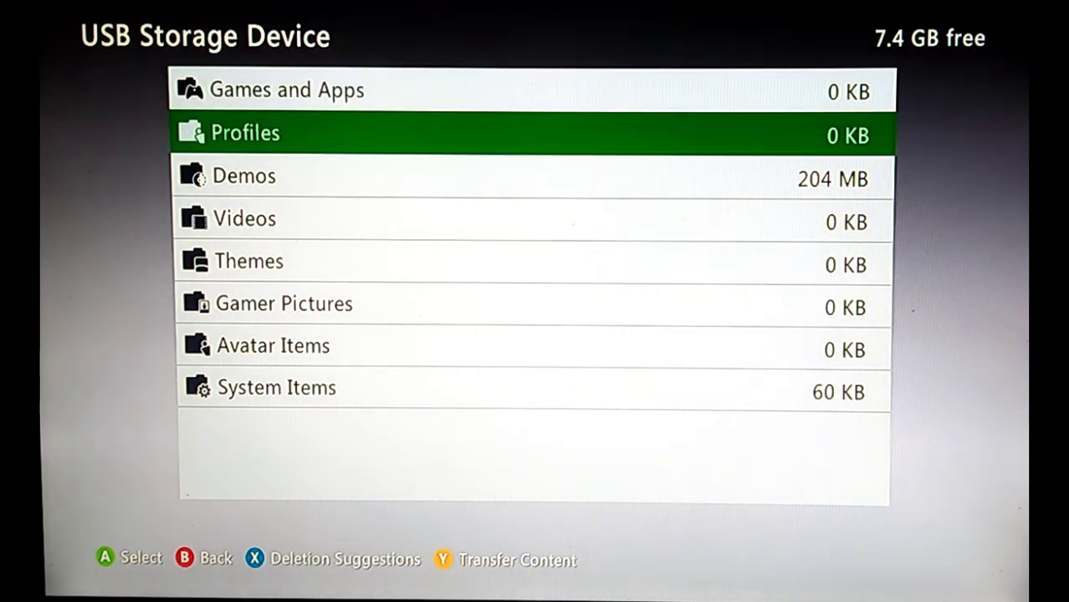
key("Down")
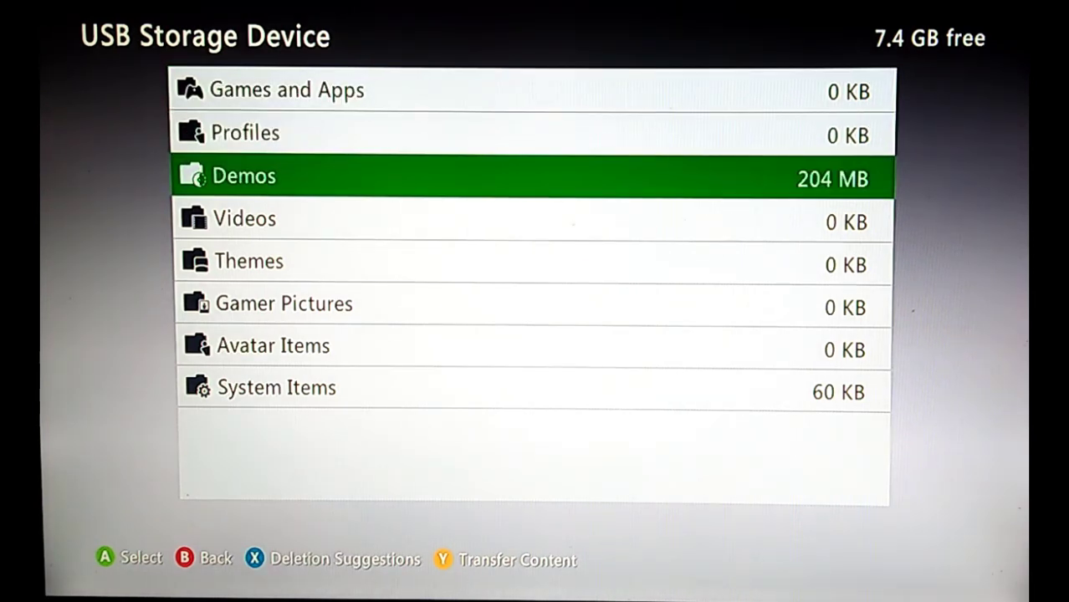
key("Down")
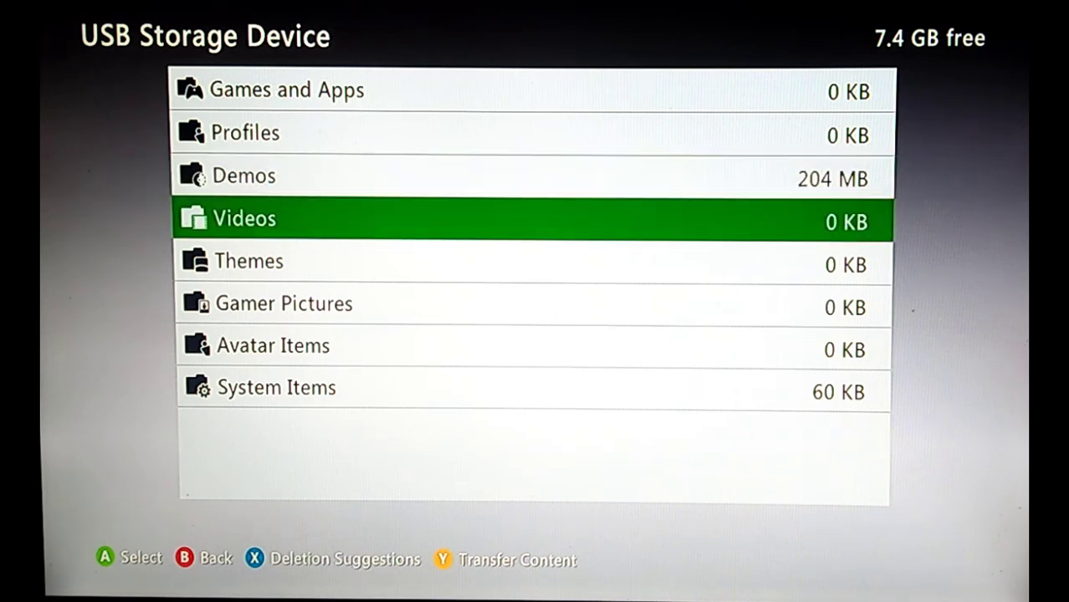